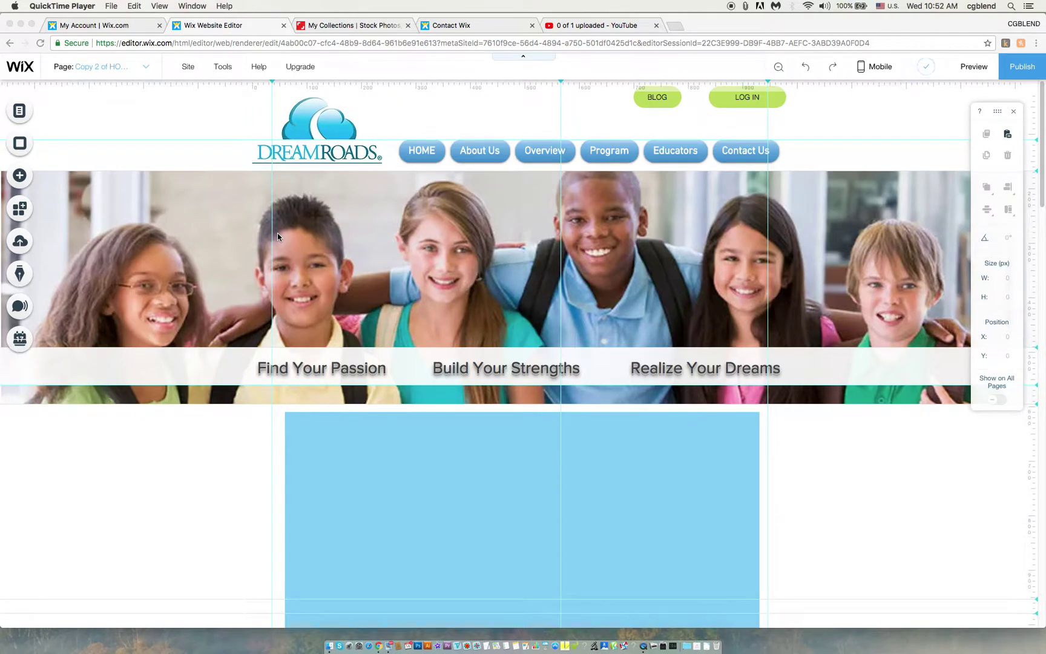
- Select the children header photo and browse the Add panel's Interactive elements
{"action": "left_click", "coordinate": [338, 233]}
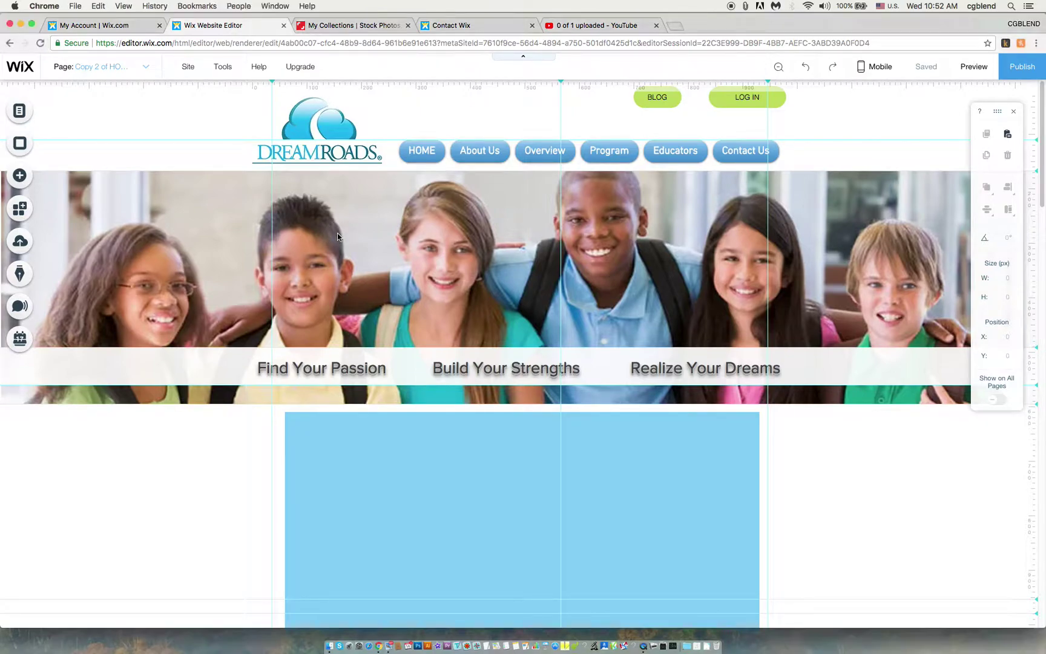
{"action": "left_click", "coordinate": [338, 233]}
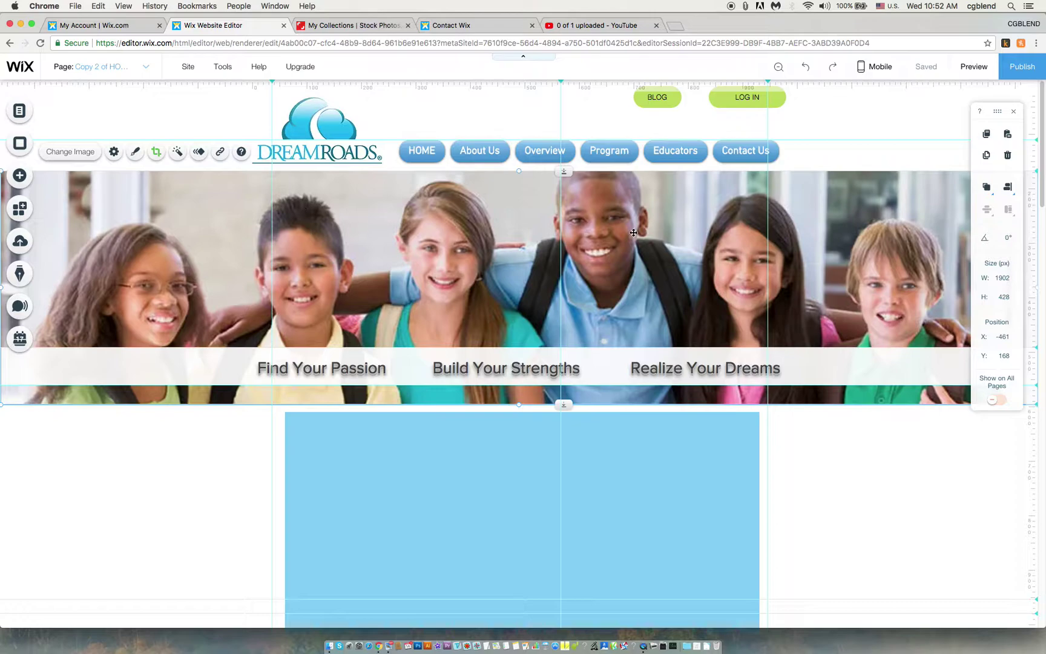
{"action": "left_click", "coordinate": [19, 176]}
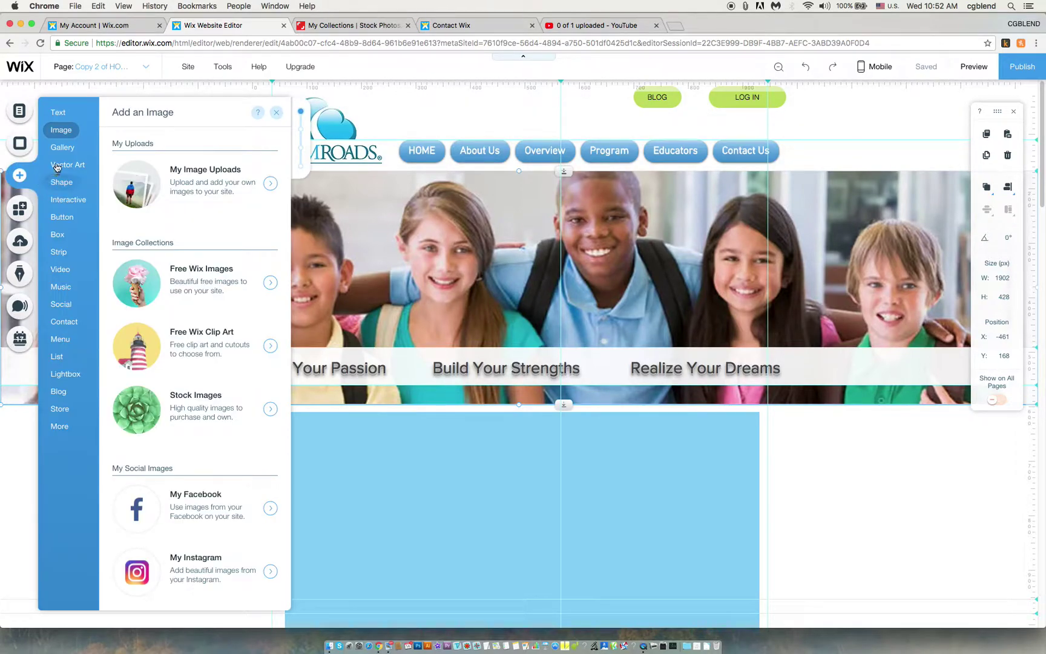
{"action": "left_click", "coordinate": [63, 164]}
{"action": "left_click", "coordinate": [58, 200]}
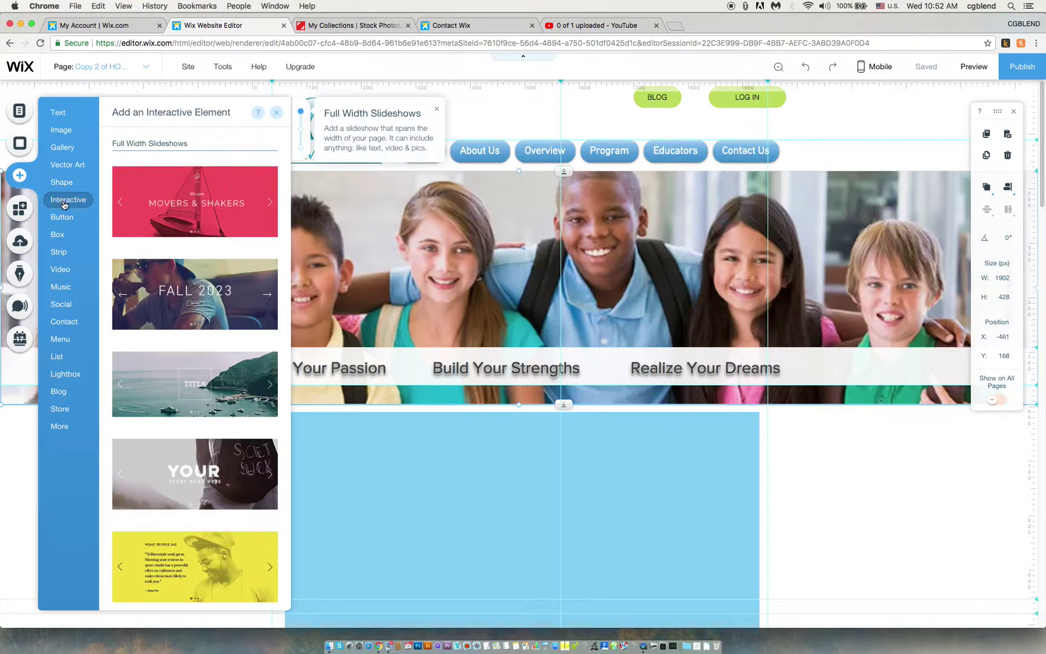
- Delete the children header photo and add the full-width sea Panorama slideshow
{"action": "left_click", "coordinate": [523, 221]}
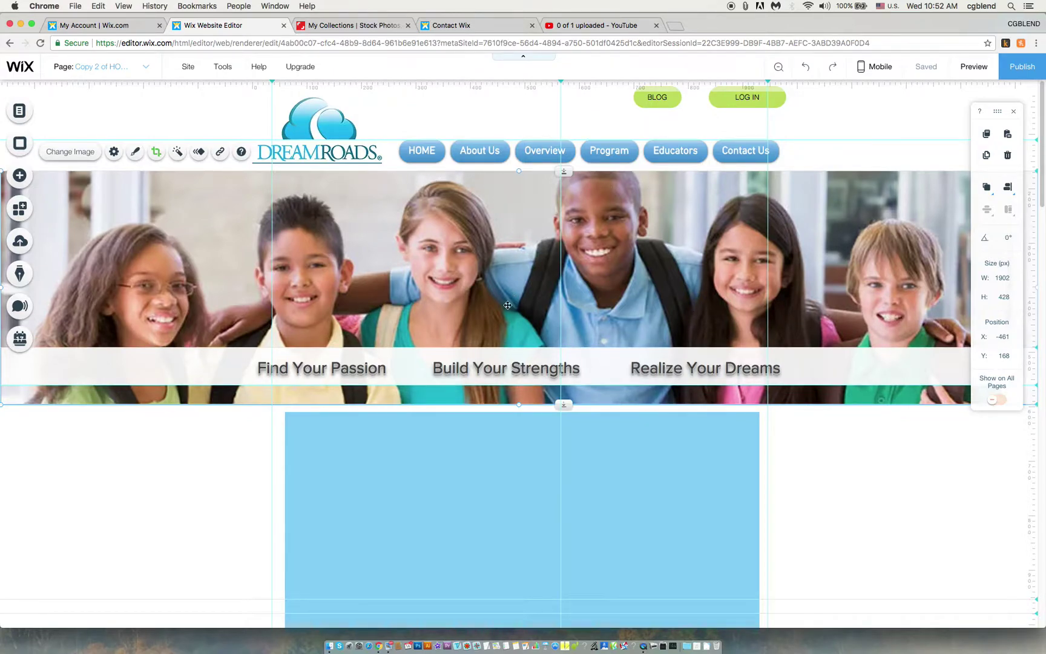
{"action": "key", "text": "Delete"}
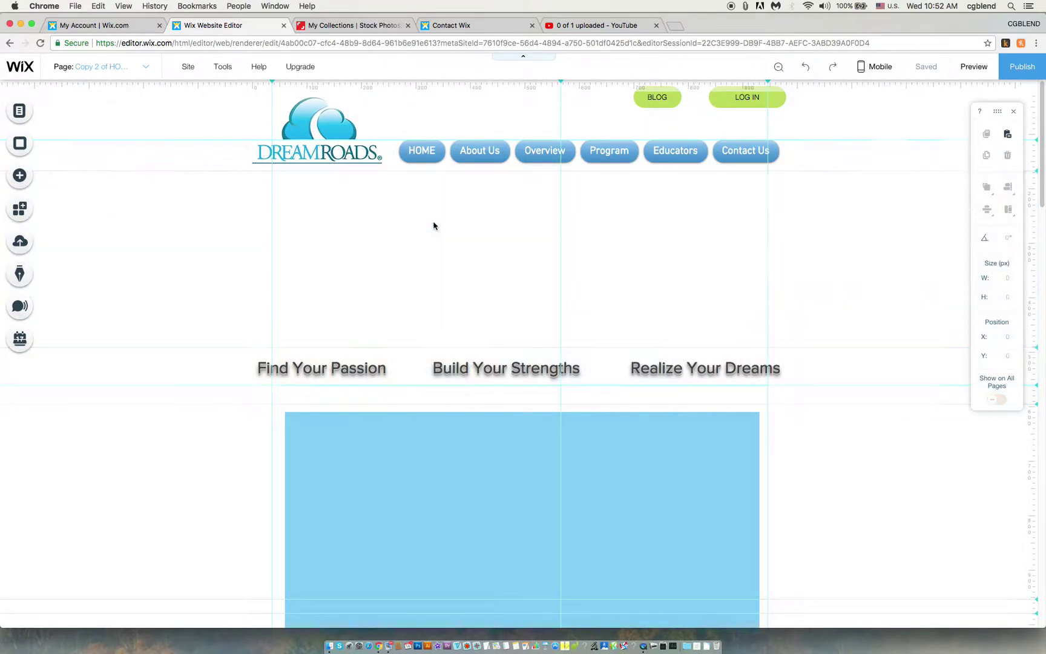
{"action": "left_click", "coordinate": [17, 177]}
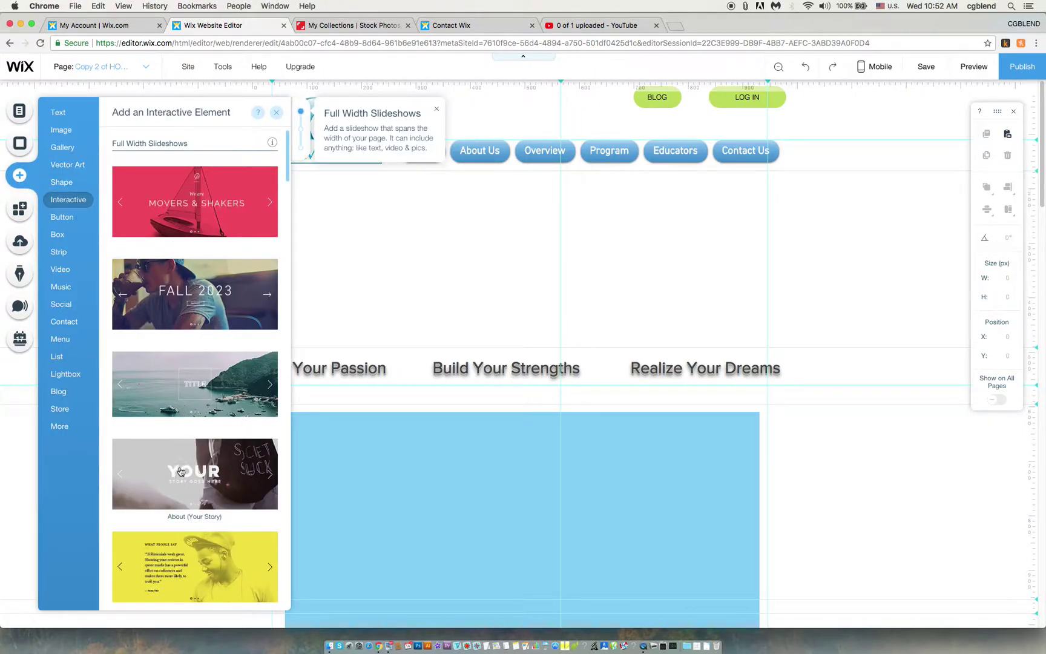
{"action": "left_click", "coordinate": [176, 404]}
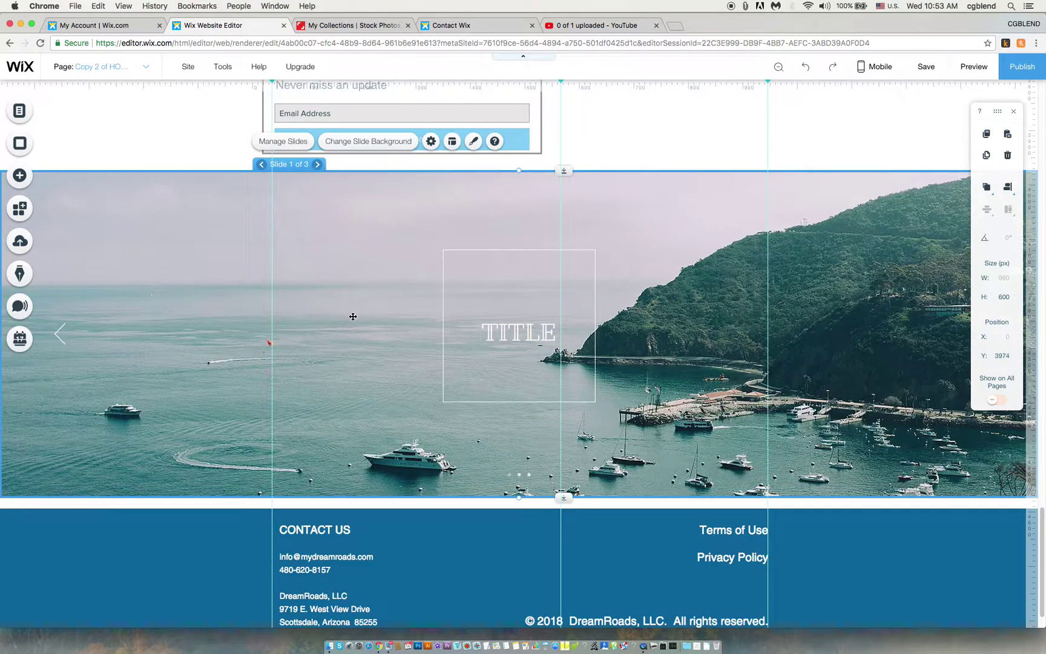
- Move the slideshow under the DreamRoads menu to Y 167 and resize it to 980 × 428 px
{"action": "mouse_move", "coordinate": [385, 380]}
{"action": "left_mouse_down"}
{"action": "mouse_move", "coordinate": [375, 164]}
{"action": "mouse_move", "coordinate": [368, 382]}
{"action": "left_mouse_up"}
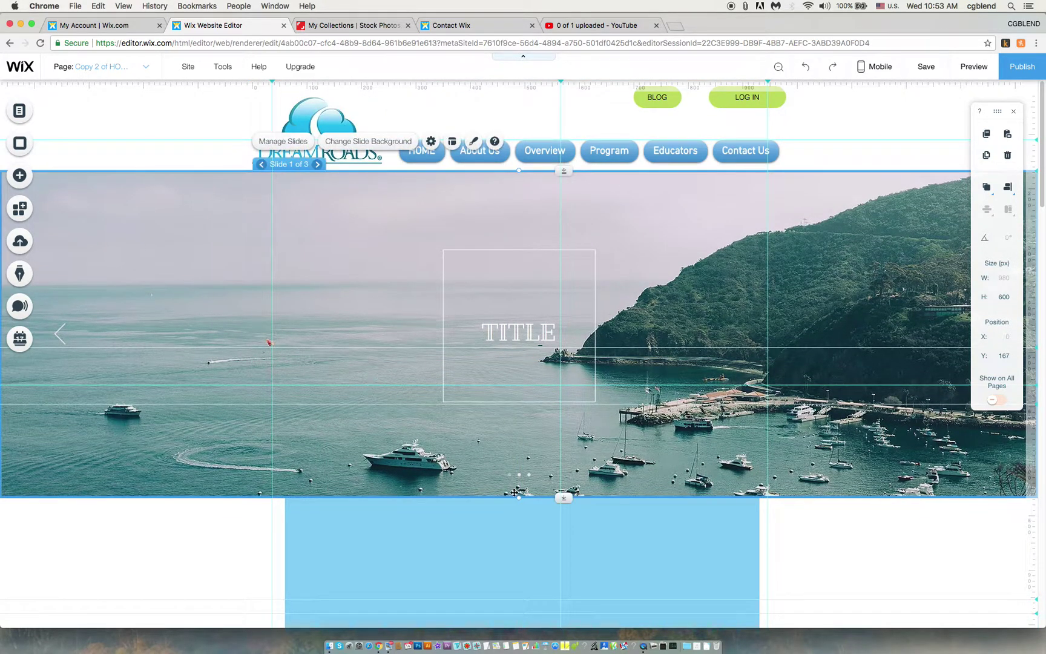
{"action": "left_click_drag", "start_coordinate": [515, 492], "coordinate": [503, 402]}
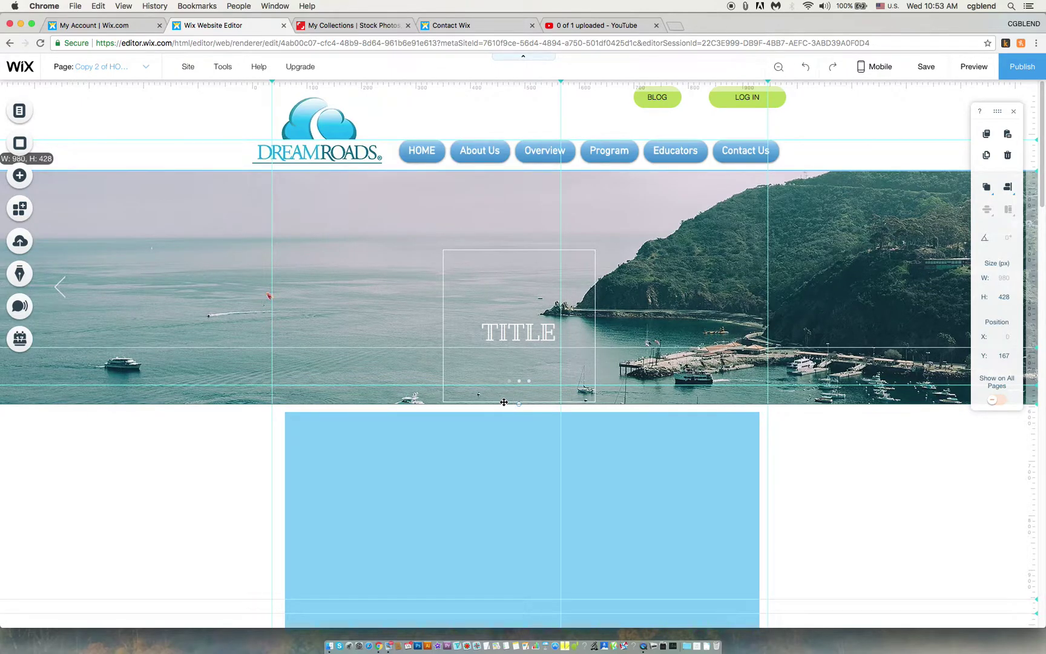
- Delete the TITLE text and container box from slides 1 and 2
{"action": "left_click", "coordinate": [507, 331]}
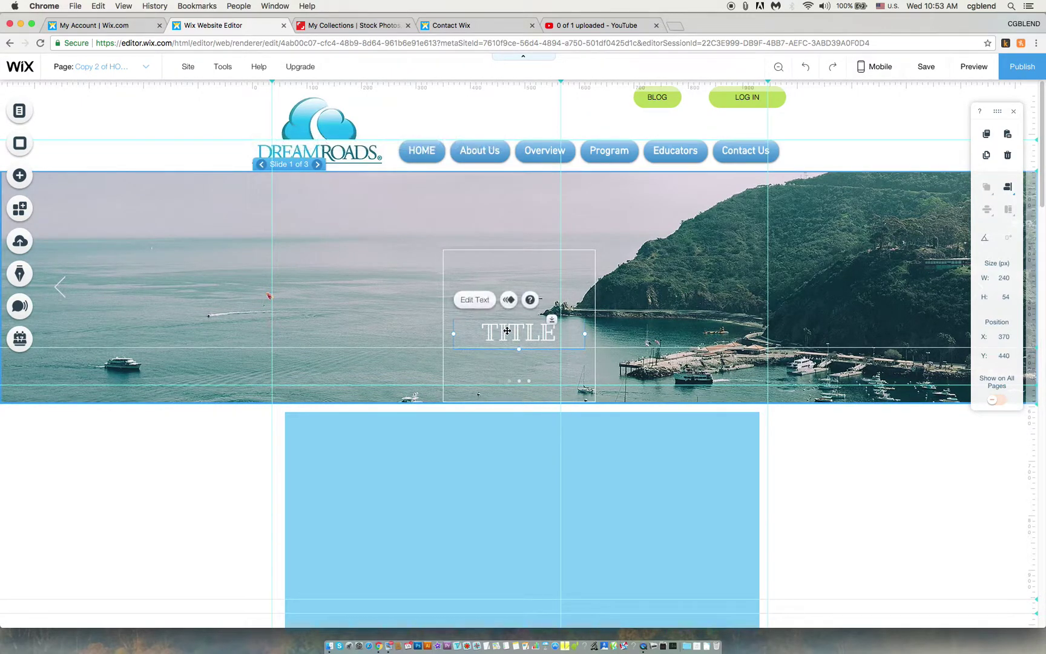
{"action": "key", "text": "Delete"}
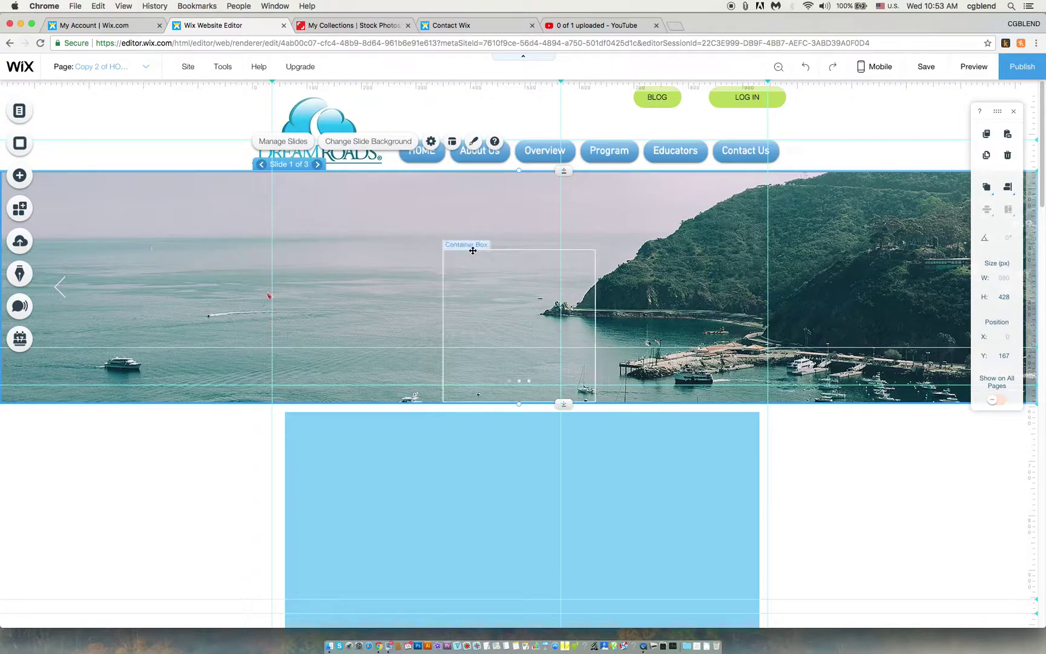
{"action": "left_click", "coordinate": [474, 248]}
{"action": "key", "text": "Delete"}
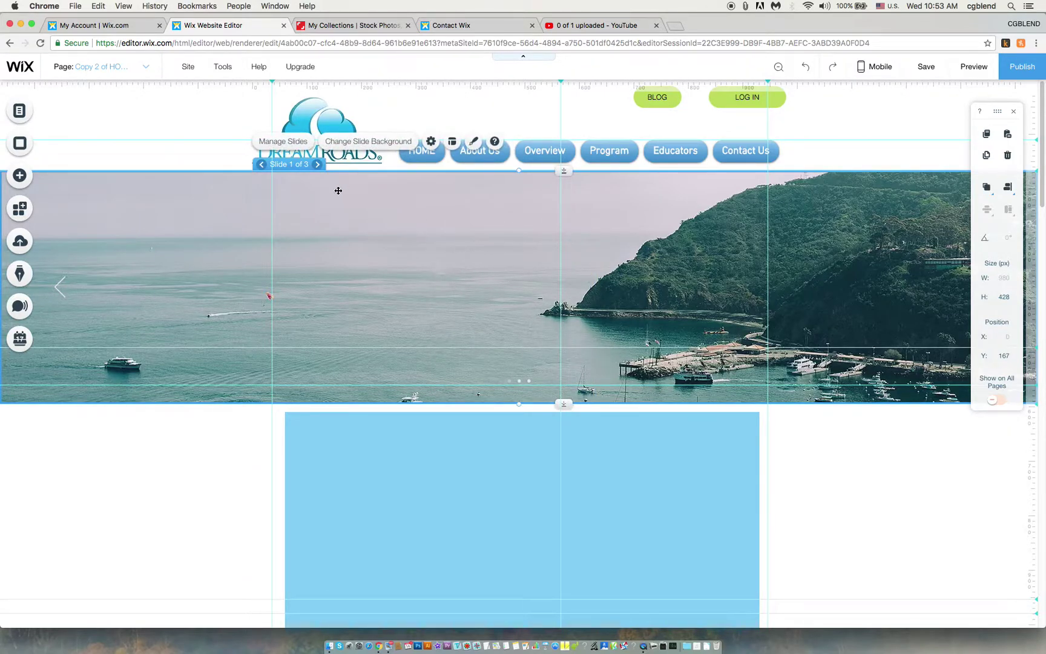
{"action": "left_click", "coordinate": [314, 164]}
{"action": "left_click", "coordinate": [521, 331]}
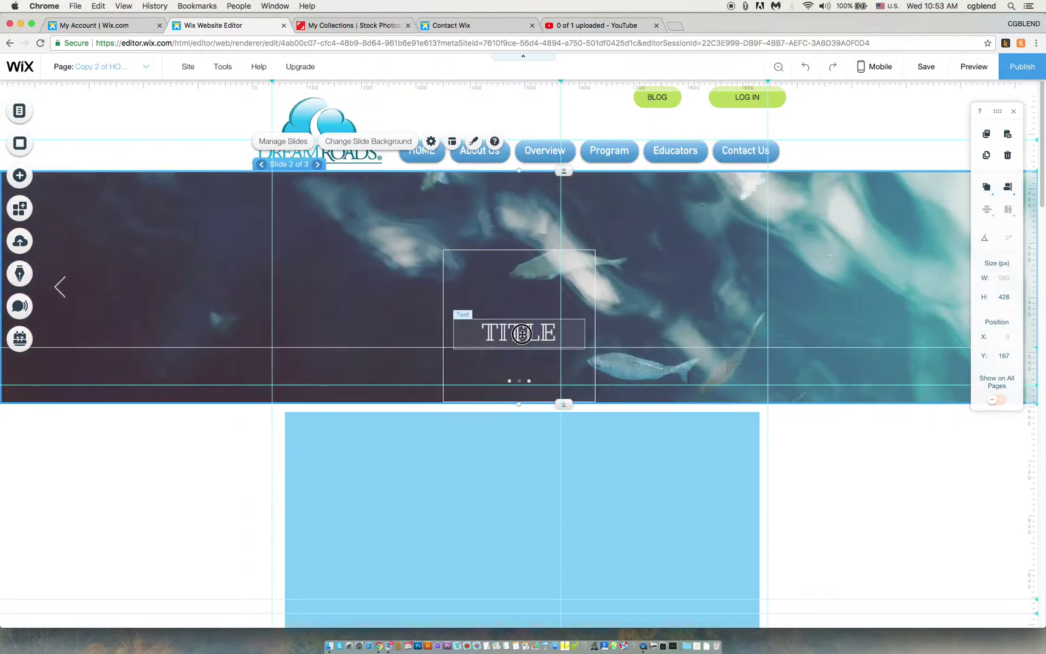
{"action": "key", "text": "Delete"}
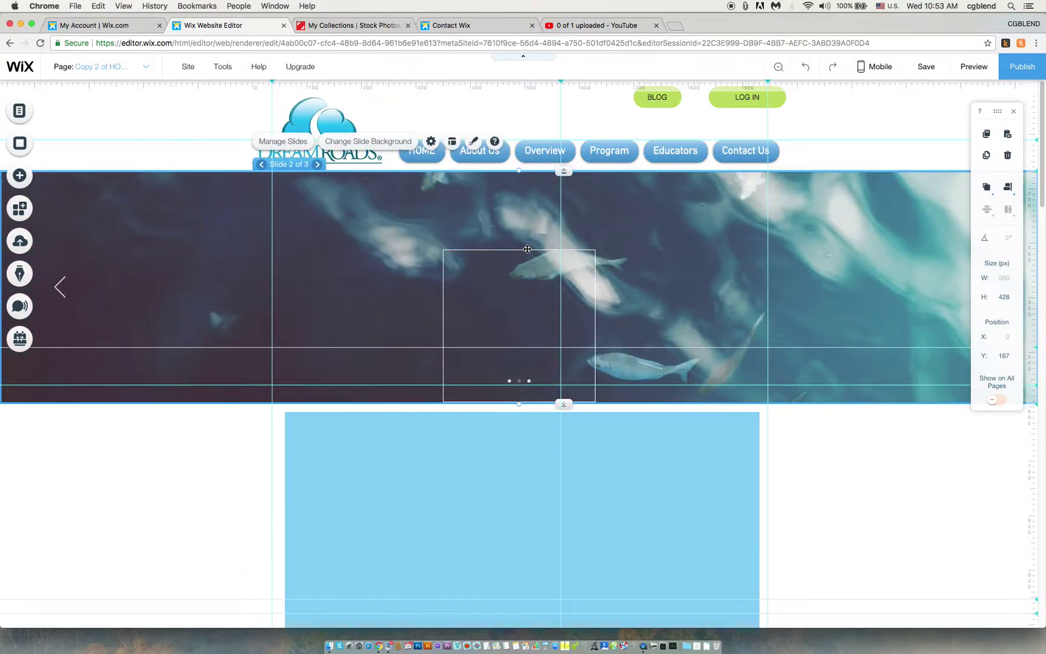
{"action": "left_click", "coordinate": [527, 252]}
{"action": "key", "text": "Delete"}
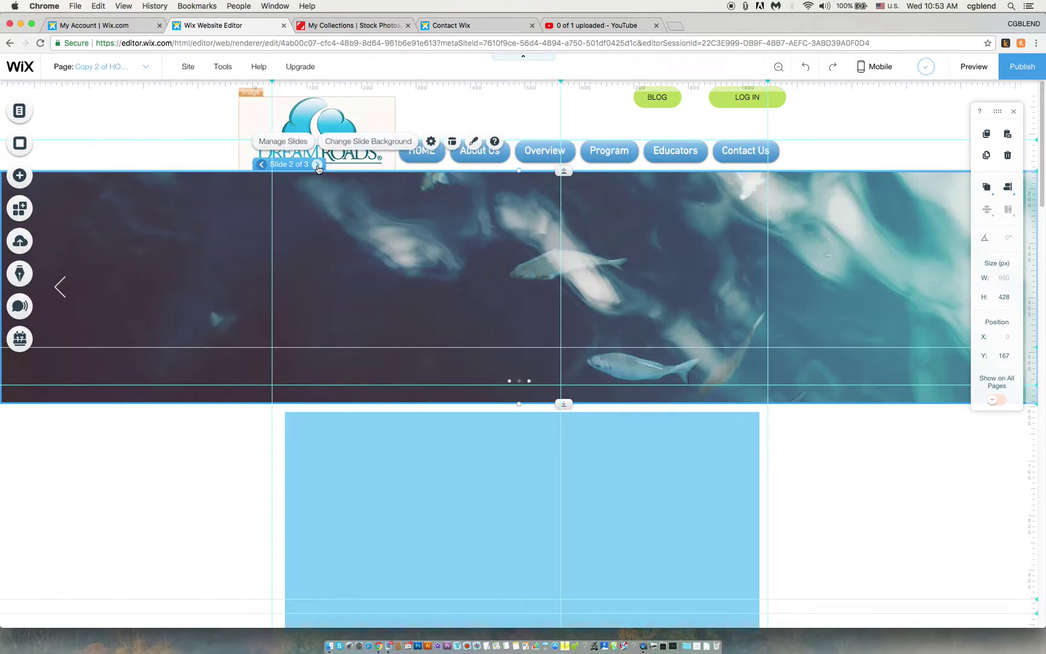
- Delete the TITLE text and container box from slide 3
{"action": "left_click", "coordinate": [317, 165]}
{"action": "left_click", "coordinate": [502, 331]}
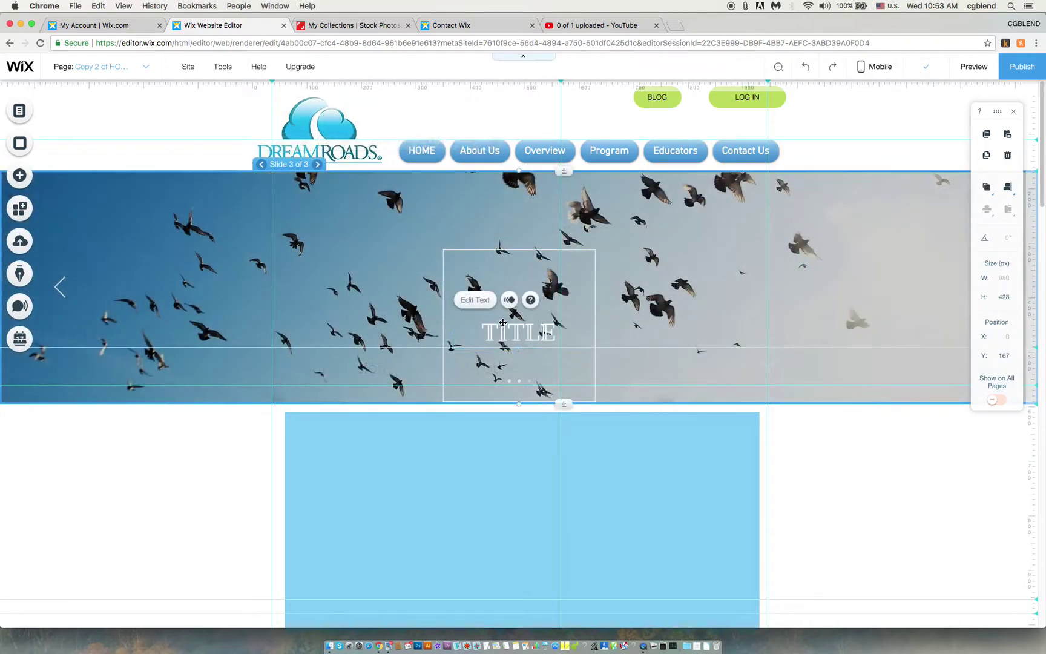
{"action": "key", "text": "Delete"}
{"action": "left_click", "coordinate": [507, 251]}
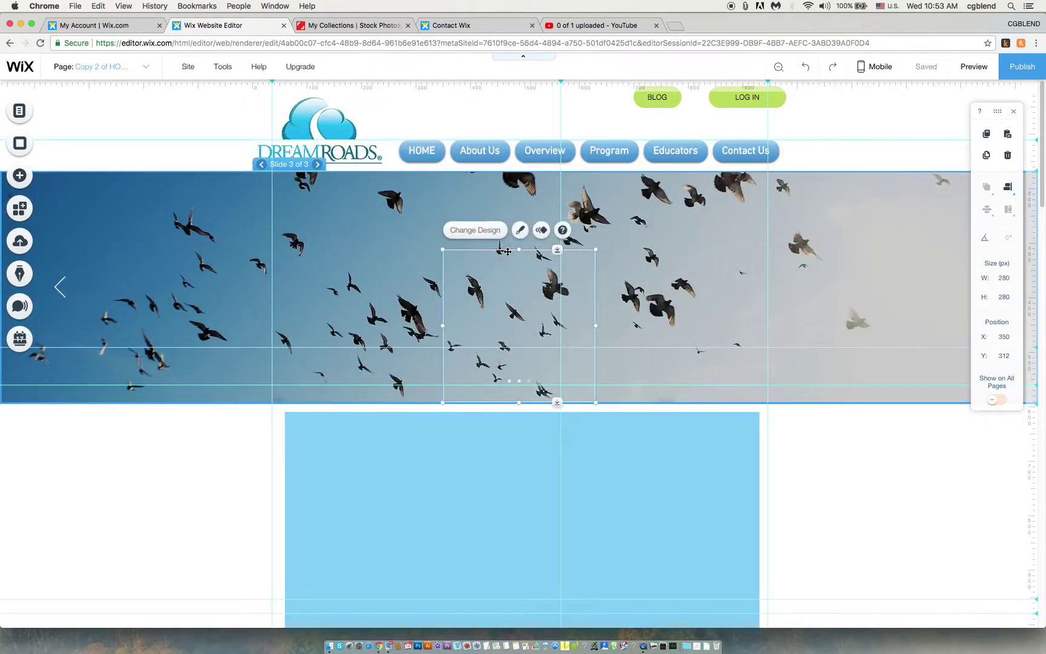
{"action": "key", "text": "Delete"}
- Delete the bird-photo Slide 3 in Manage Slides, keeping the sea and fish slides
{"action": "left_click", "coordinate": [296, 148]}
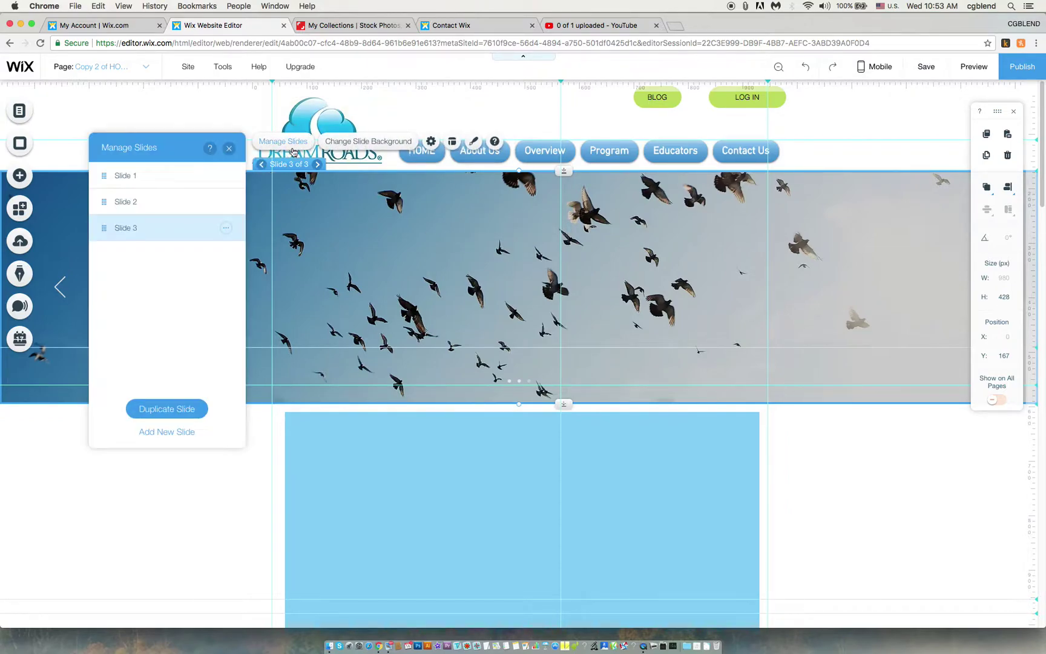
{"action": "left_click", "coordinate": [229, 230]}
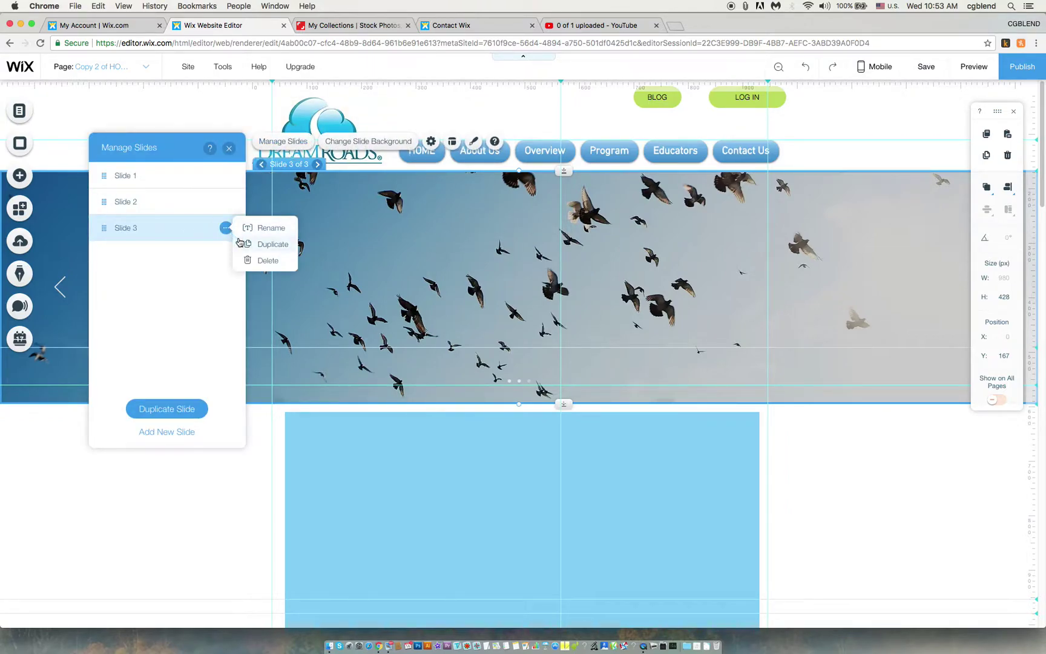
{"action": "left_click", "coordinate": [261, 260]}
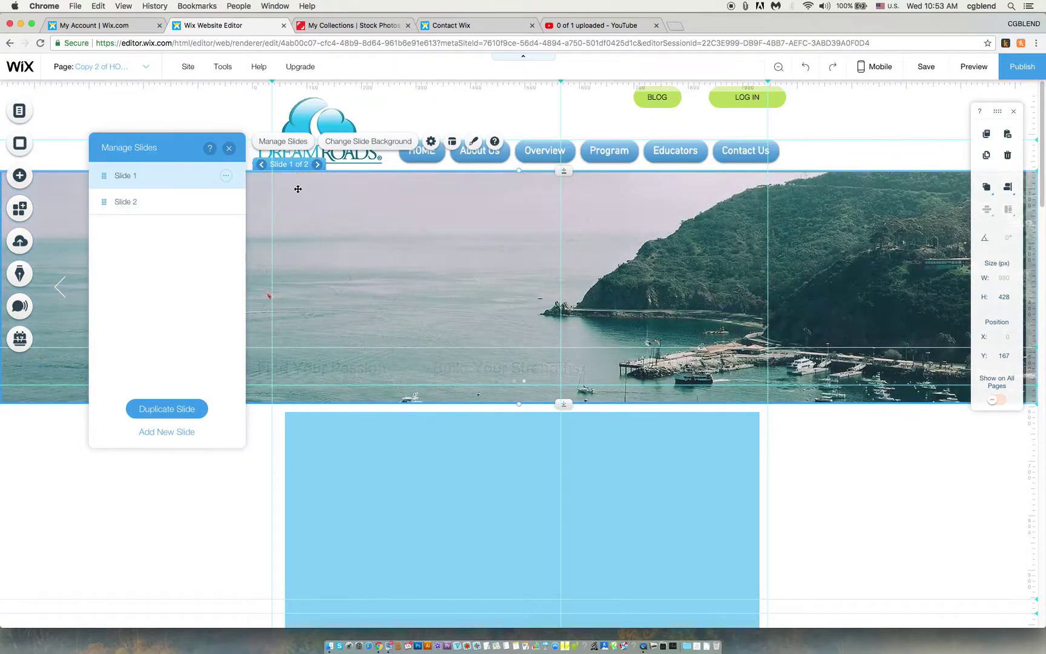
{"action": "left_click", "coordinate": [149, 204]}
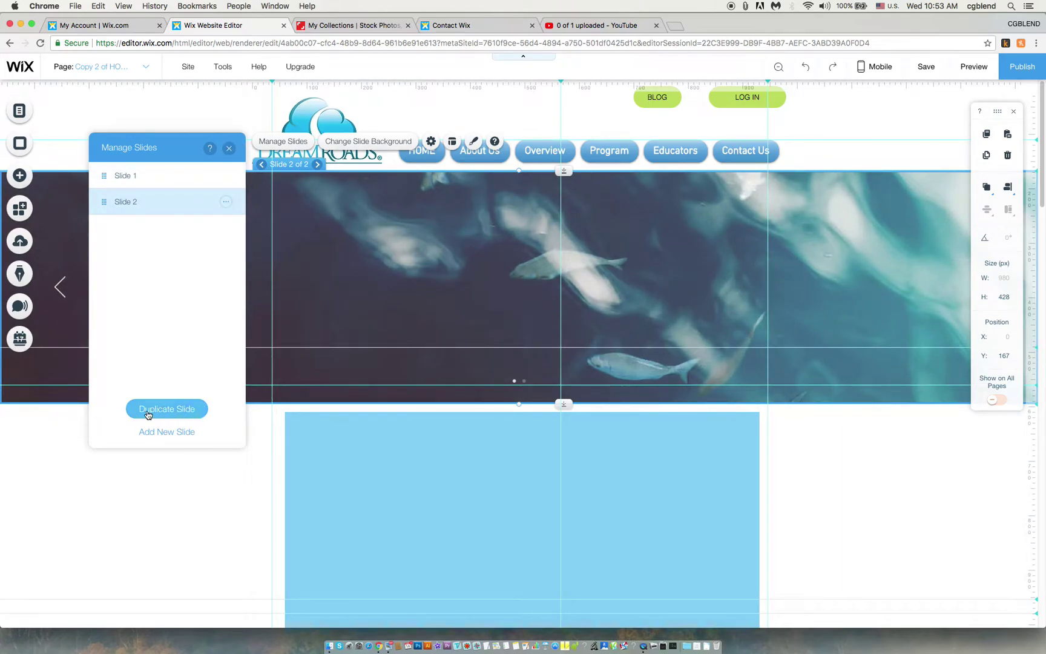
{"action": "left_click", "coordinate": [227, 149]}
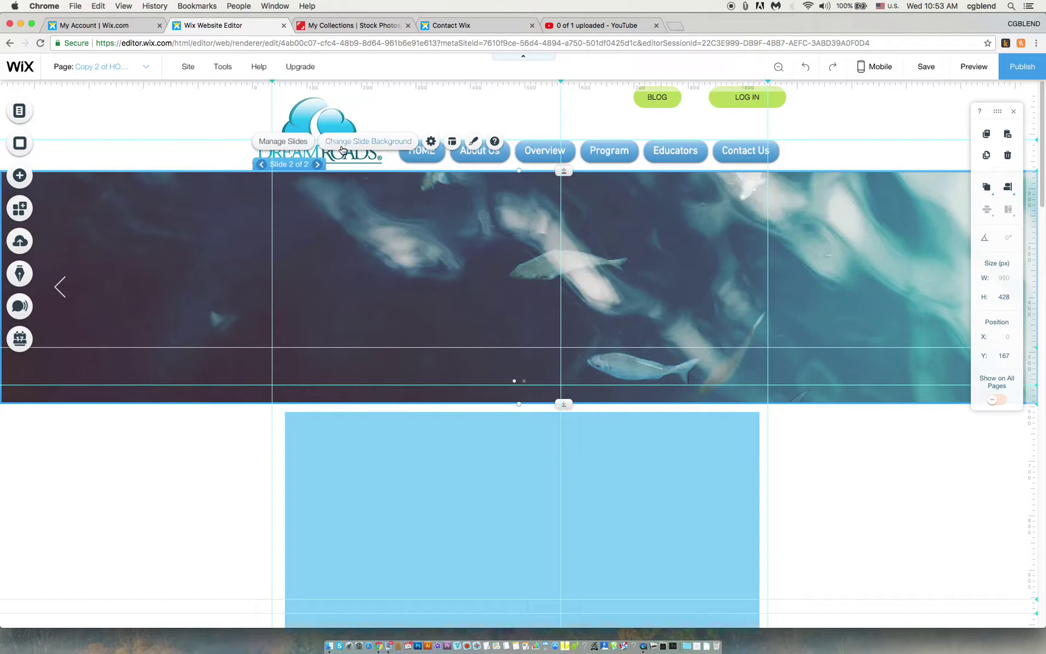
- On slide 1, bring the Find Your Passion tagline strip to the front
{"action": "left_click", "coordinate": [261, 165]}
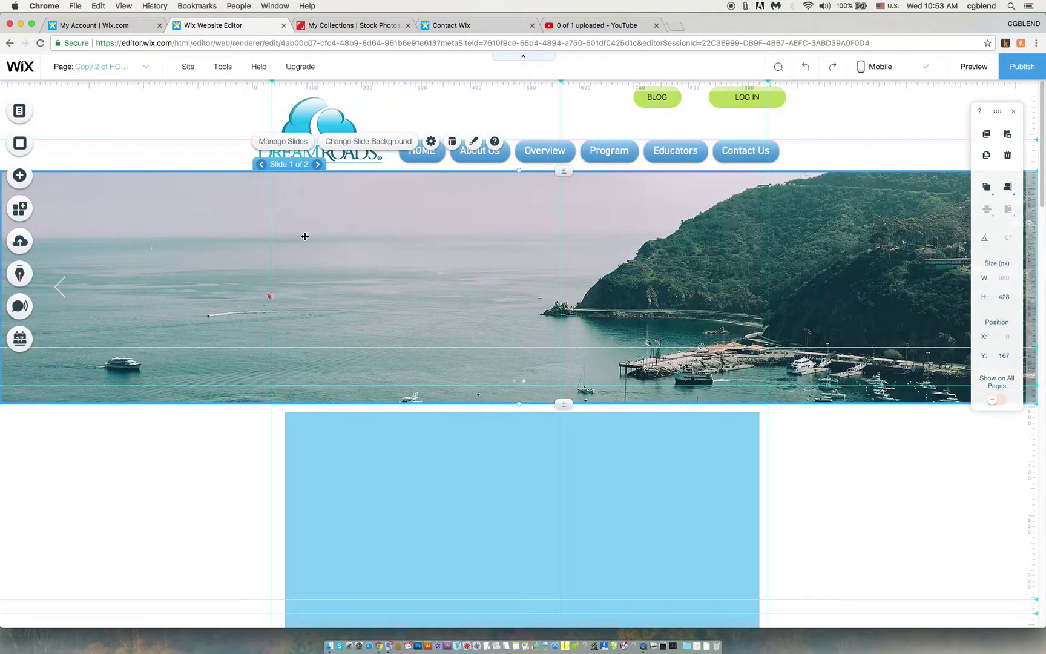
{"action": "mouse_move", "coordinate": [985, 188]}
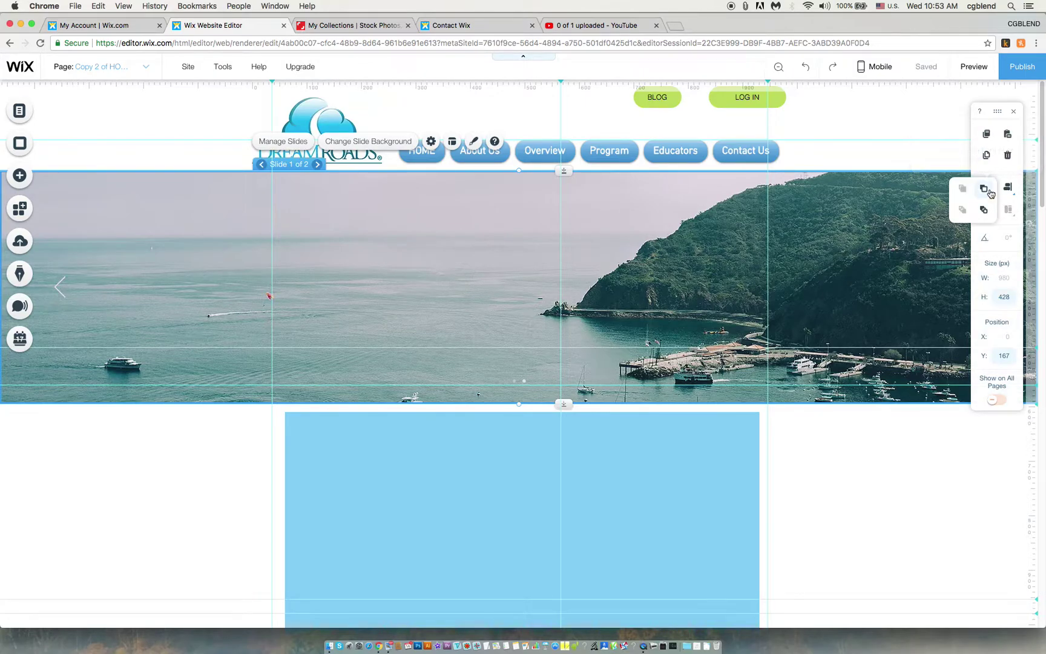
{"action": "left_click", "coordinate": [985, 210]}
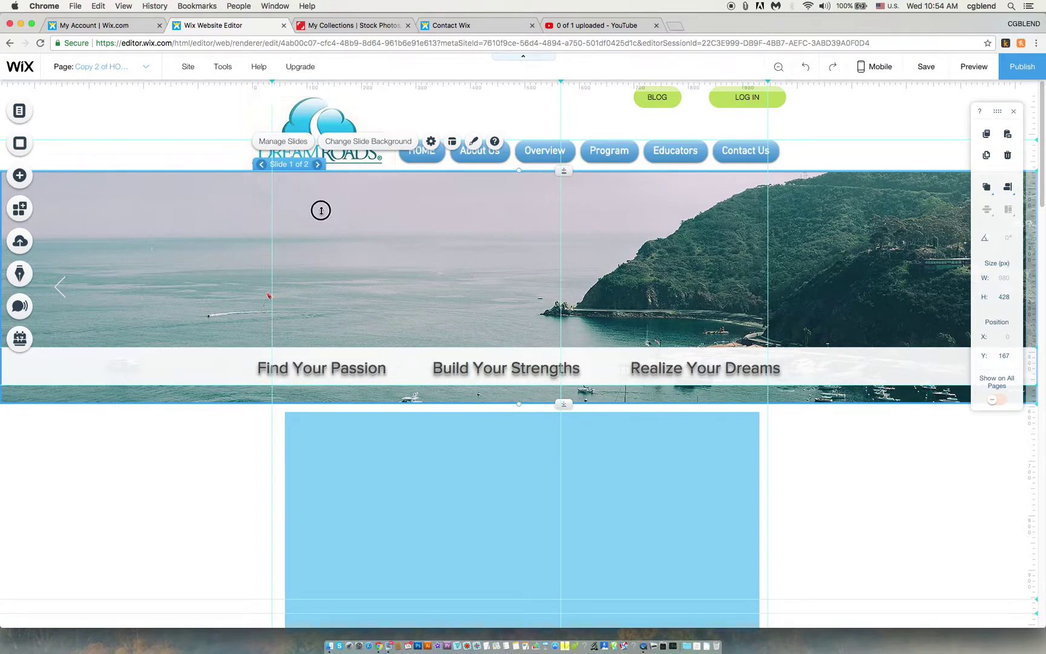
- Search free Wix images for 'students' and apply Brainstorming as slide 1's background
{"action": "left_click", "coordinate": [342, 142]}
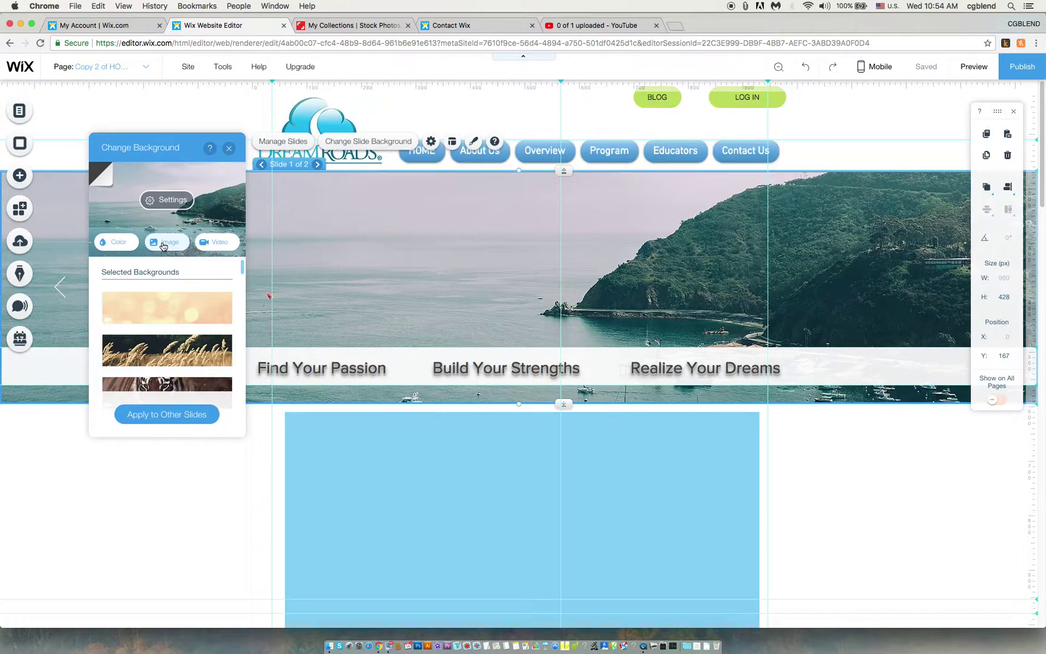
{"action": "left_click", "coordinate": [163, 245]}
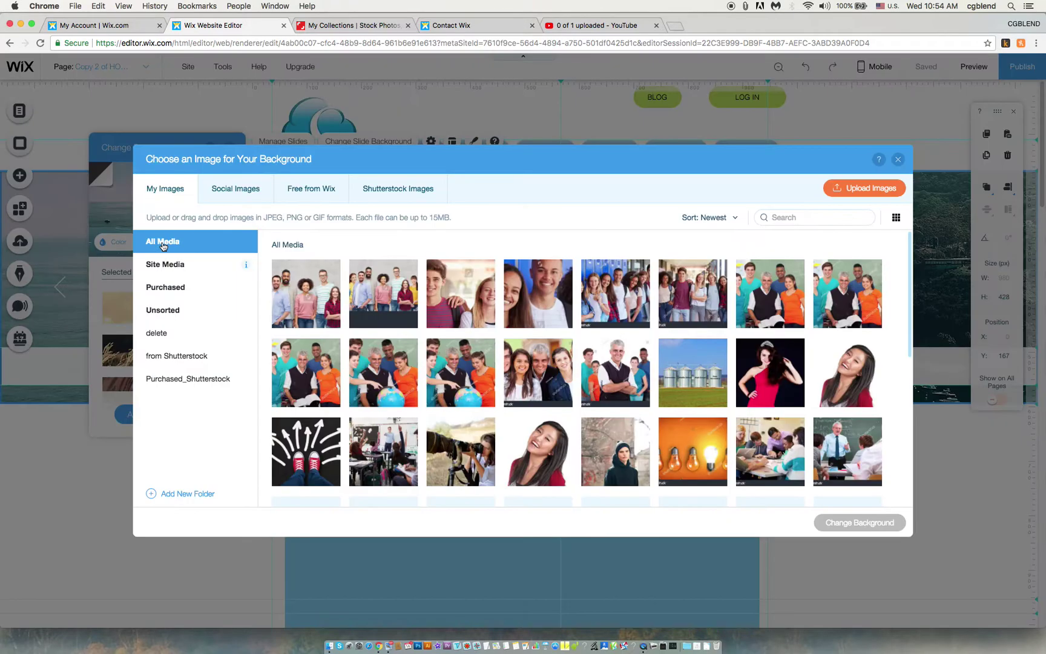
{"action": "left_click", "coordinate": [311, 189]}
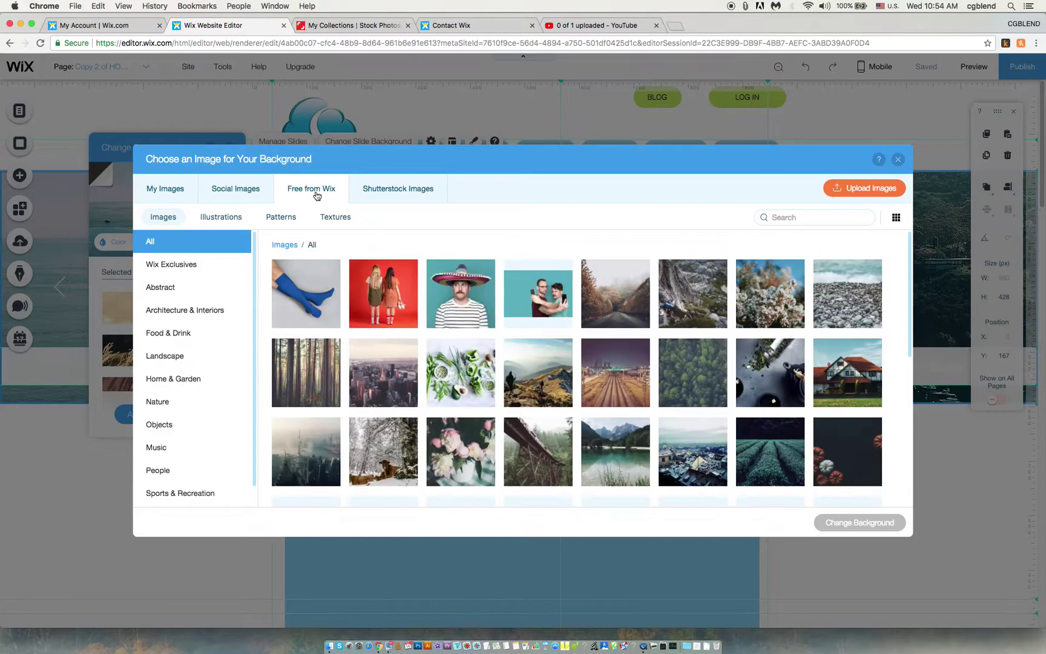
{"action": "left_click", "coordinate": [819, 217]}
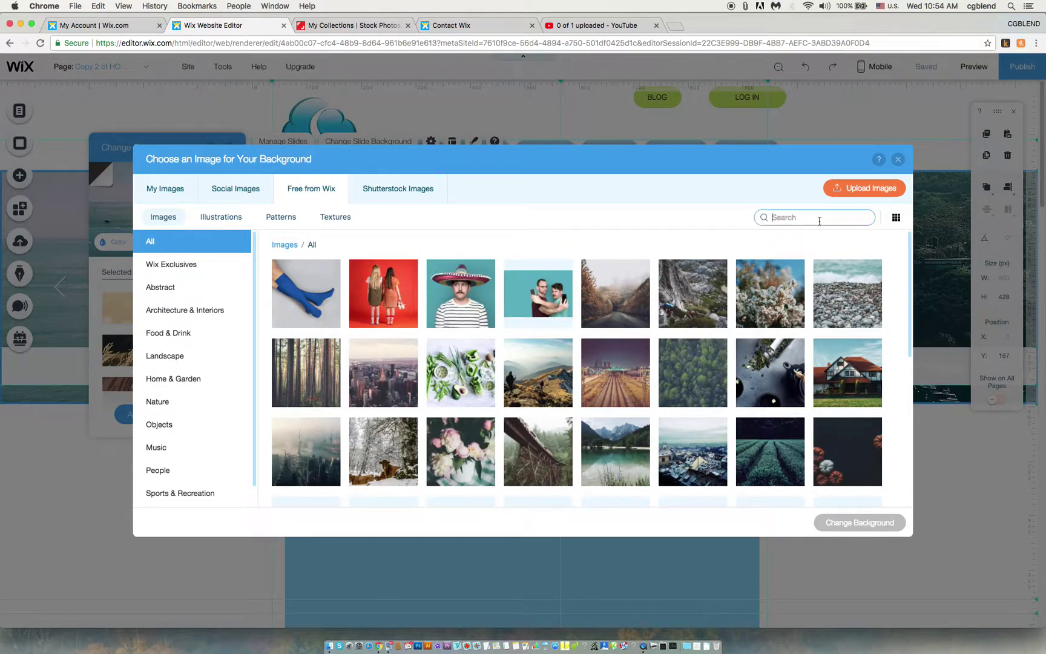
{"action": "type", "text": "students"}
{"action": "key", "text": "Return"}
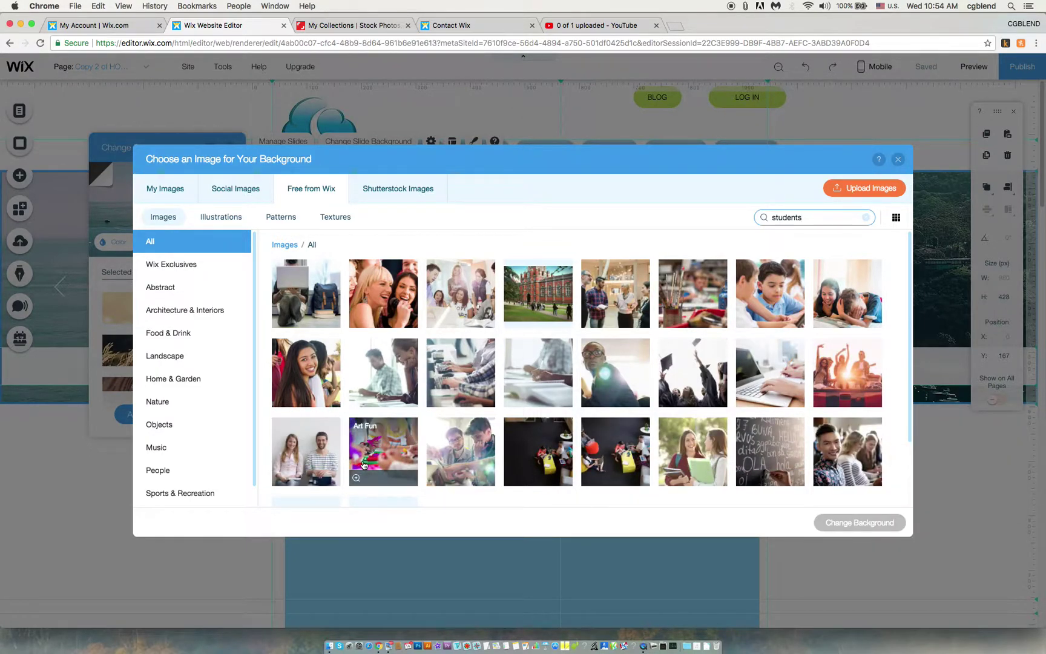
{"action": "scroll", "coordinate": [476, 445], "scroll_direction": "down", "scroll_amount": 3}
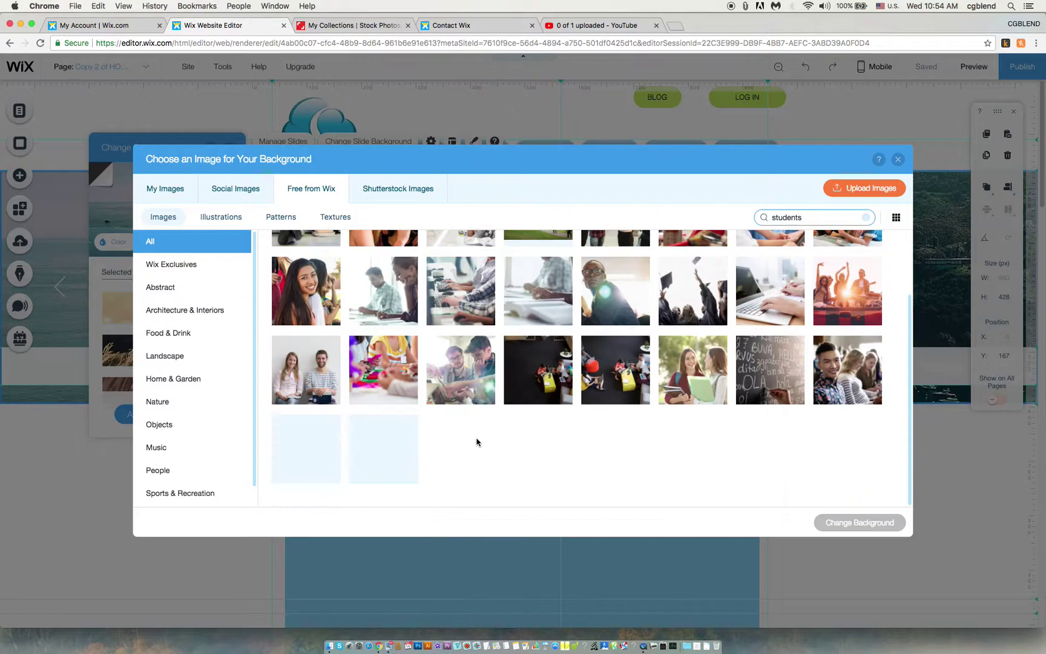
{"action": "left_click", "coordinate": [459, 365]}
{"action": "left_click", "coordinate": [459, 366]}
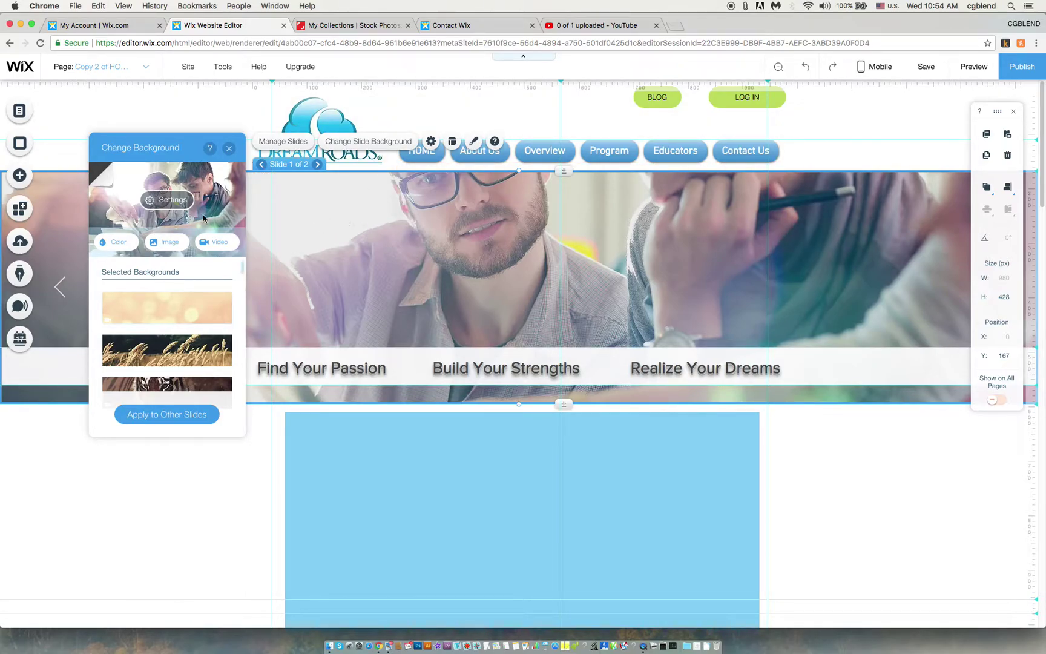
- Browse the Shutterstock and free image collections, then close the library unchanged
{"action": "left_click", "coordinate": [170, 241]}
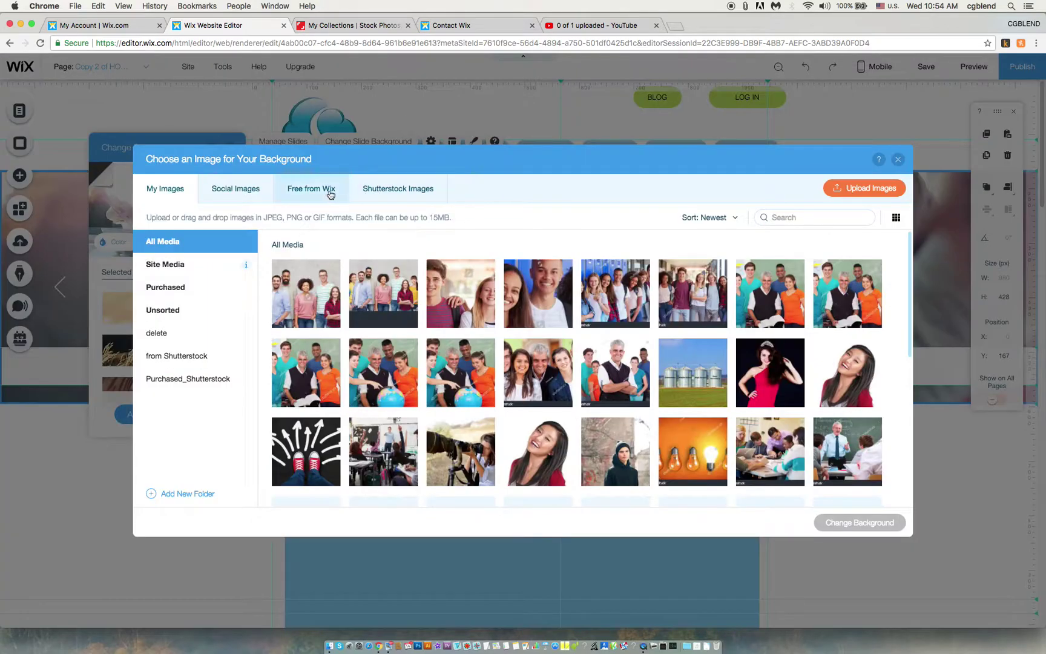
{"action": "left_click", "coordinate": [412, 190]}
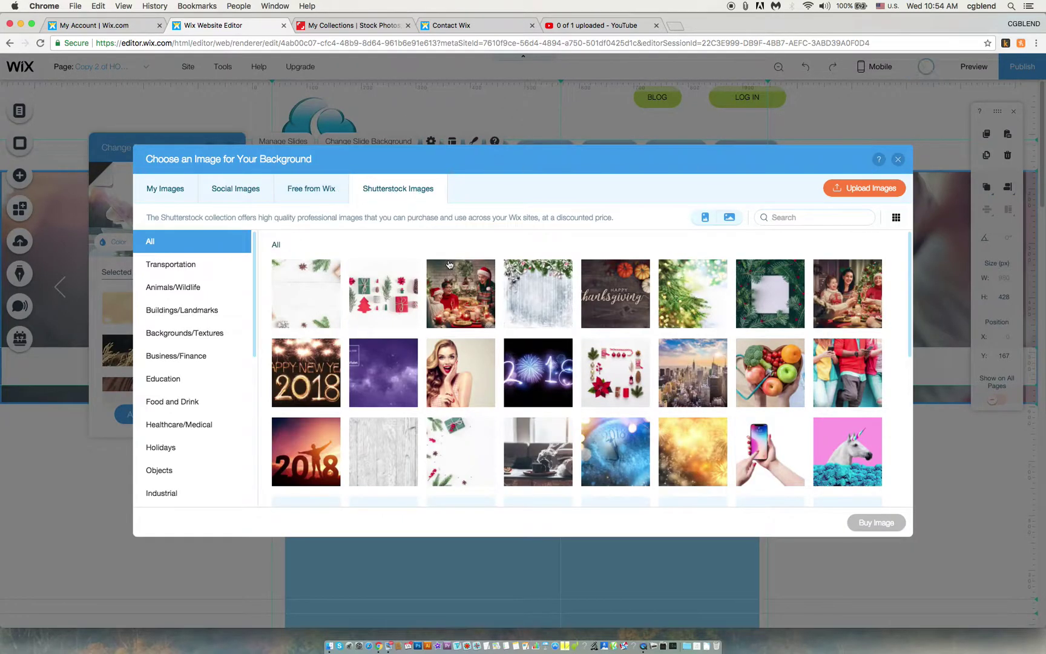
{"action": "left_click", "coordinate": [322, 194]}
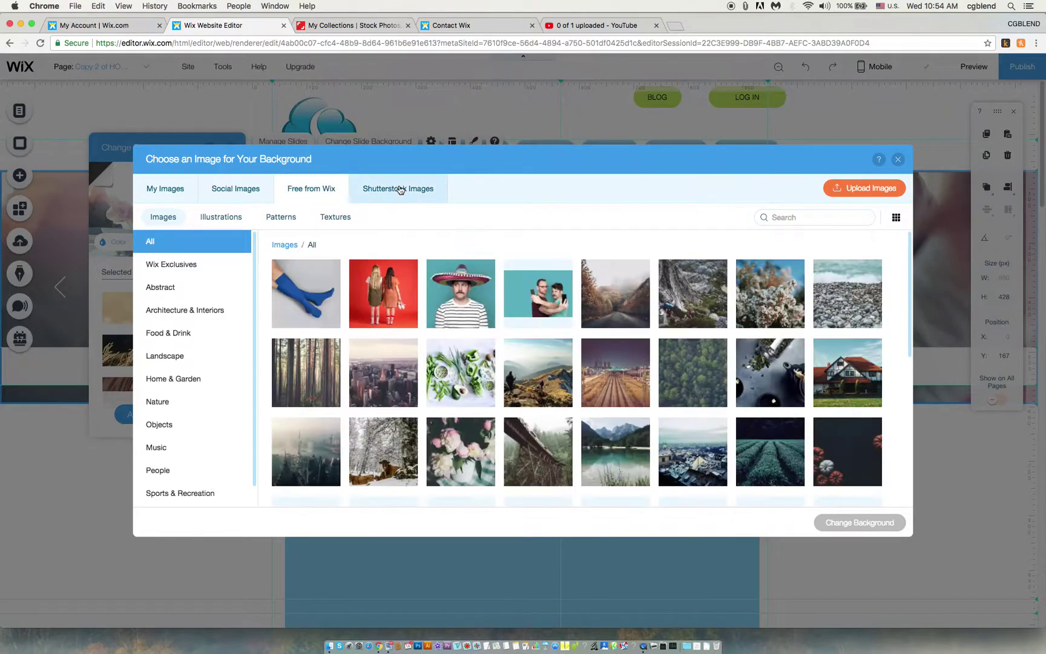
{"action": "left_click", "coordinate": [397, 192]}
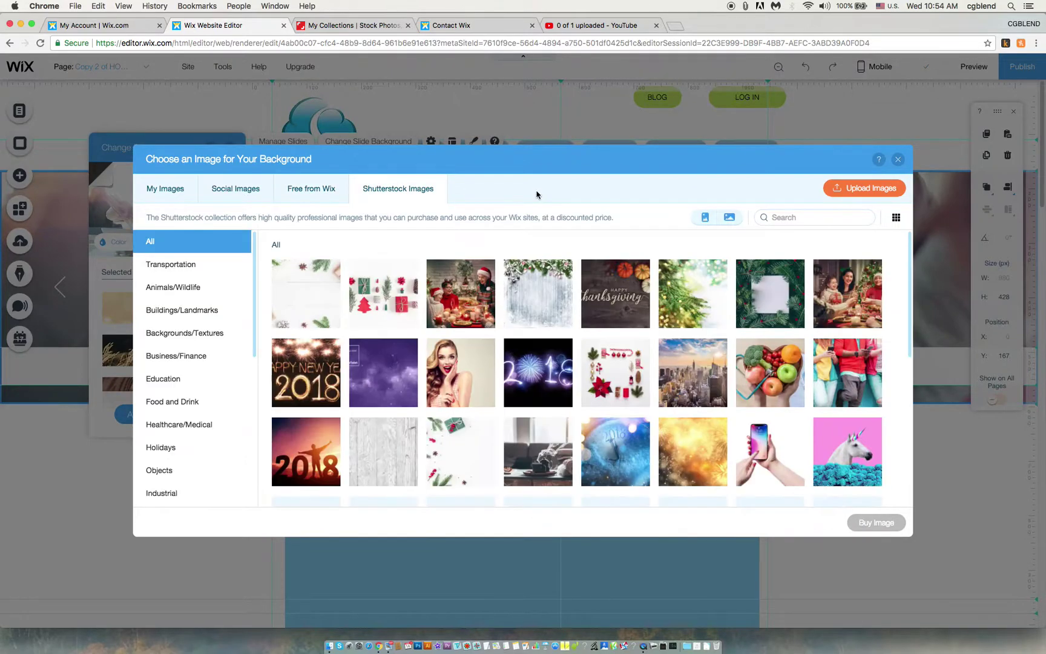
{"action": "left_click", "coordinate": [899, 159]}
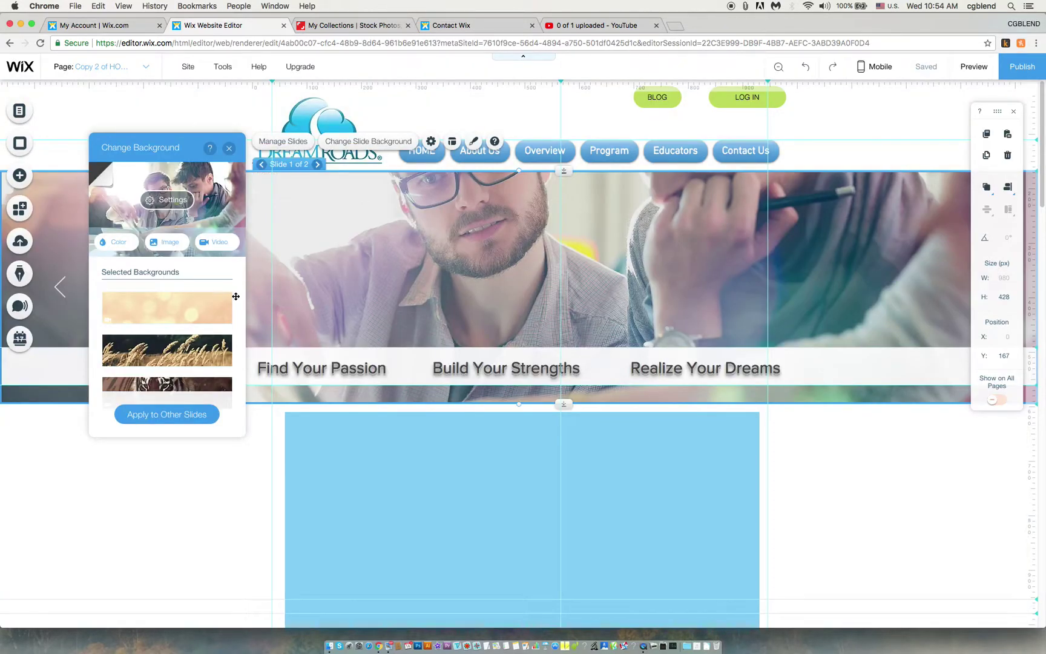
- Open slide 1's background image settings, after briefly nudging the slideshow
{"action": "left_click", "coordinate": [169, 199]}
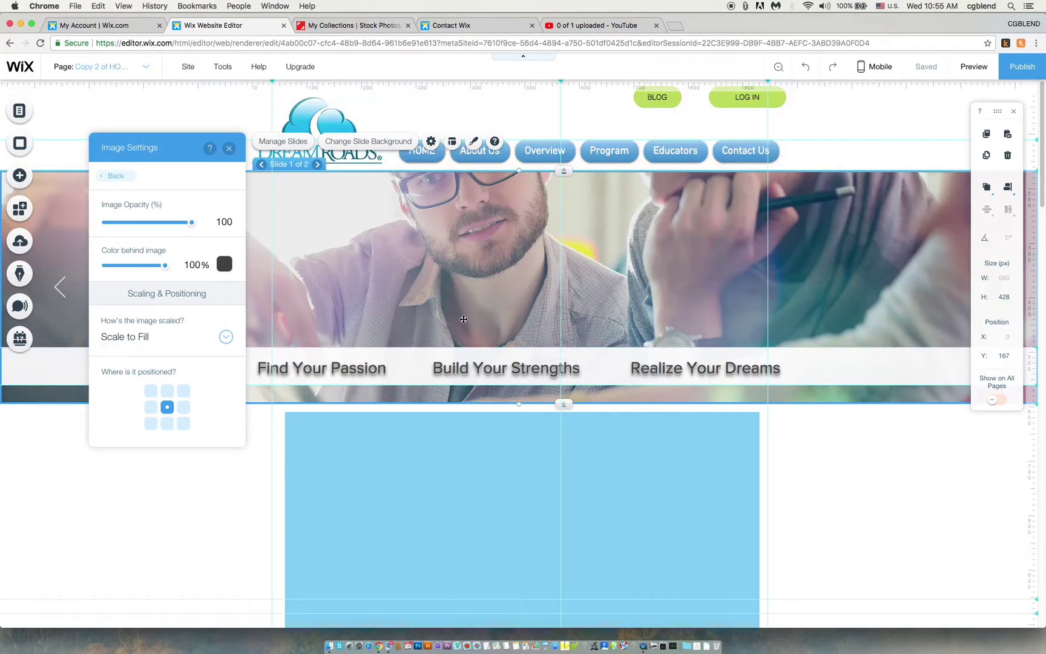
{"action": "mouse_move", "coordinate": [447, 205]}
{"action": "left_mouse_down"}
{"action": "mouse_move", "coordinate": [443, 240]}
{"action": "mouse_move", "coordinate": [439, 191]}
{"action": "mouse_move", "coordinate": [435, 209]}
{"action": "left_mouse_up"}
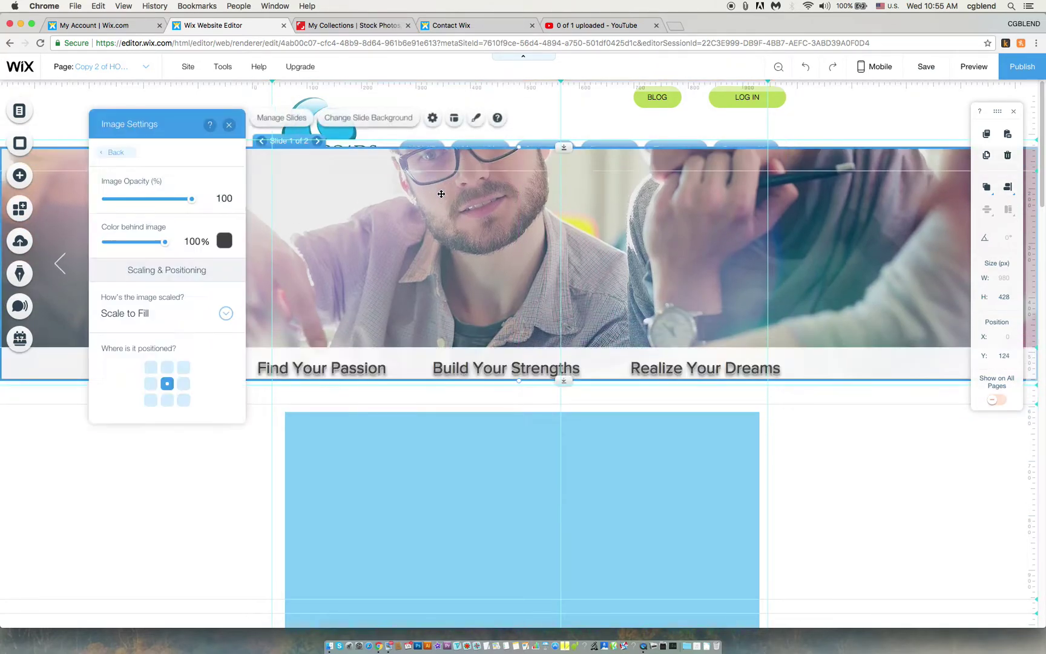
{"action": "double_click", "coordinate": [416, 210]}
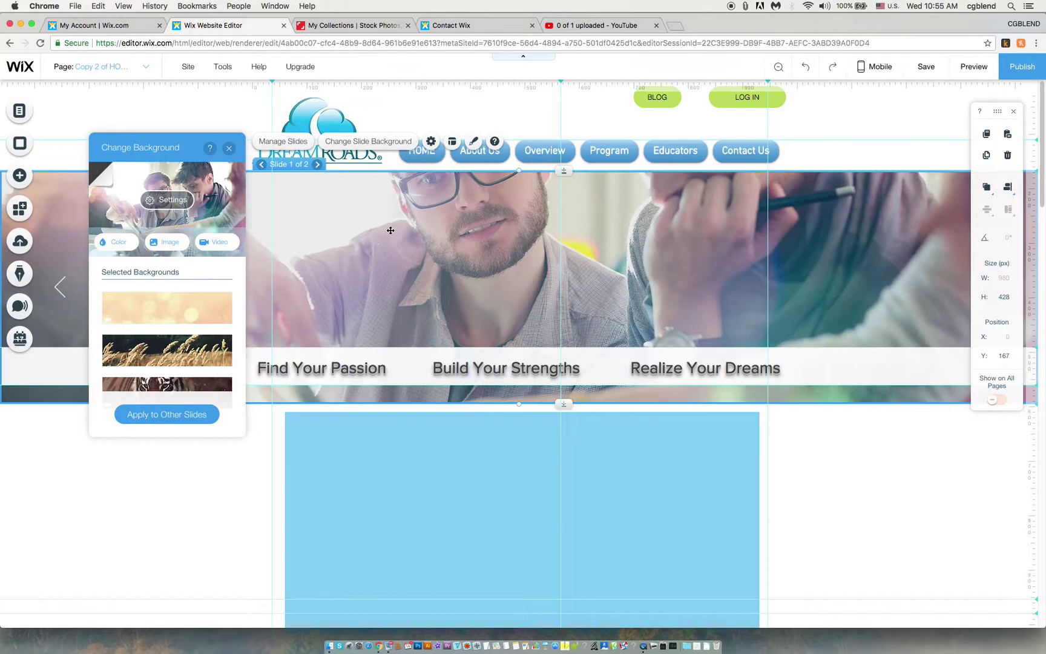
{"action": "left_click", "coordinate": [178, 202]}
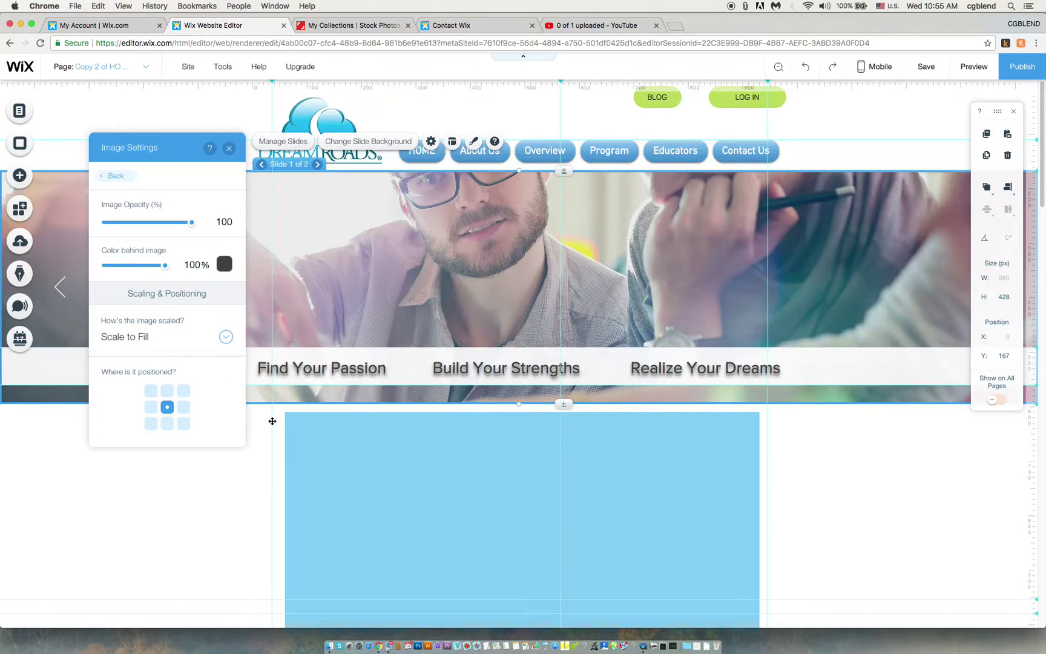
- Anchor the photo bottom-centre, then top-centre, then return it to centre
{"action": "left_click", "coordinate": [168, 424]}
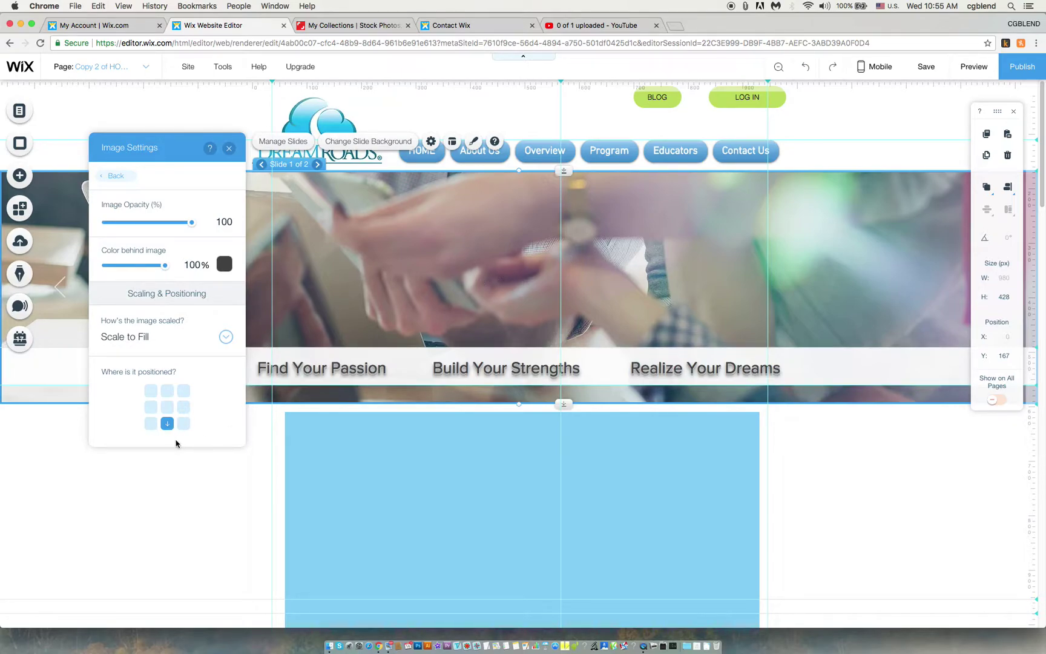
{"action": "left_click", "coordinate": [167, 391]}
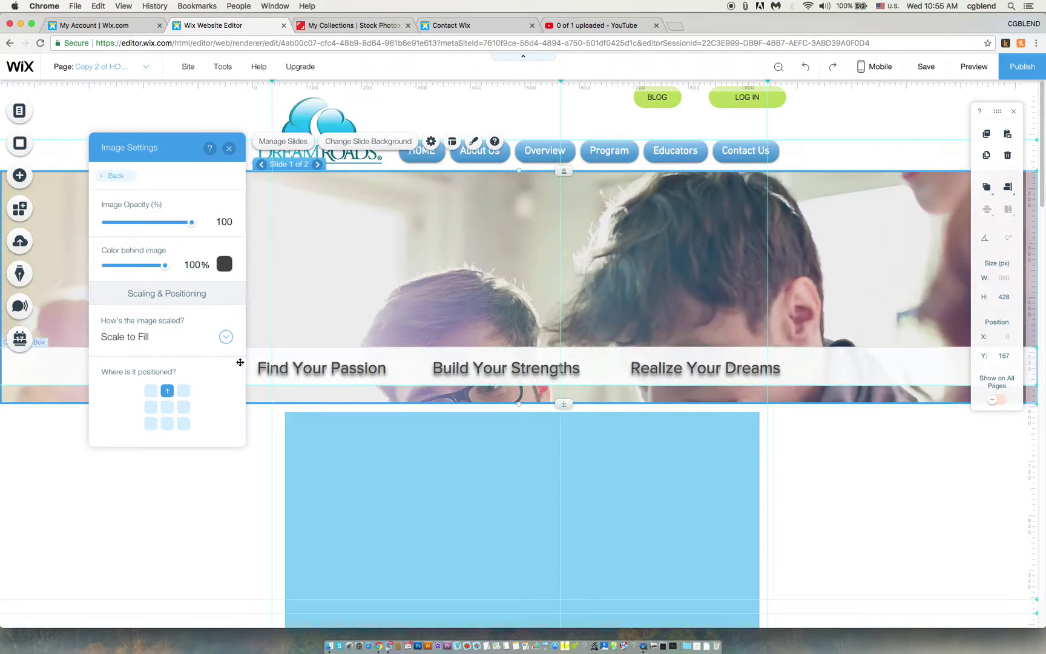
{"action": "left_click", "coordinate": [168, 405]}
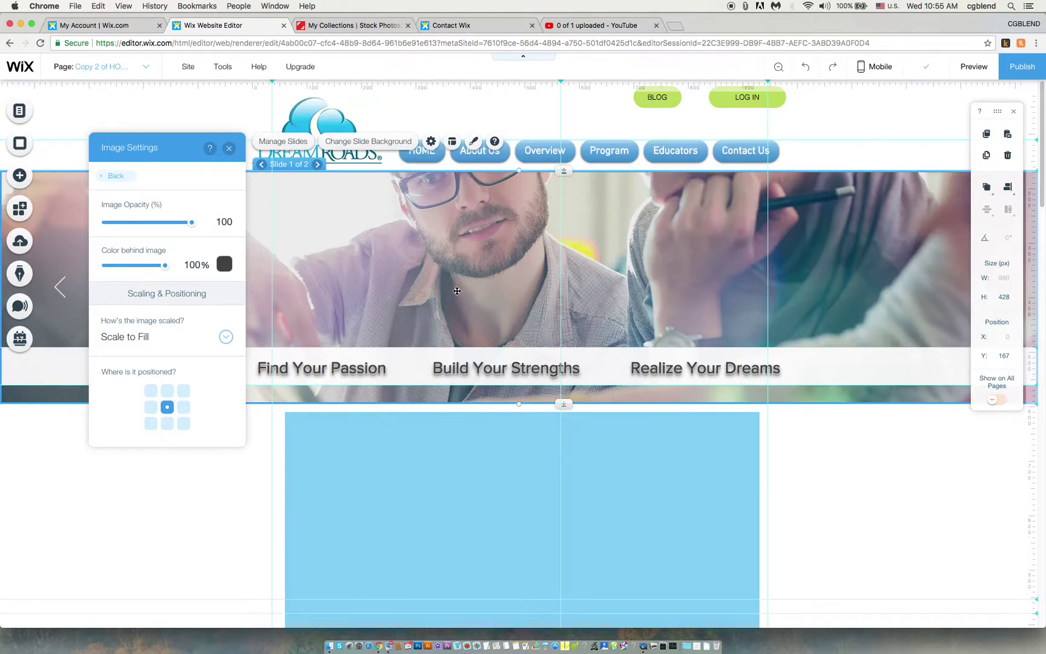
- Switch to slide 2 and bring up its Change Slide Background options
{"action": "left_click", "coordinate": [317, 166]}
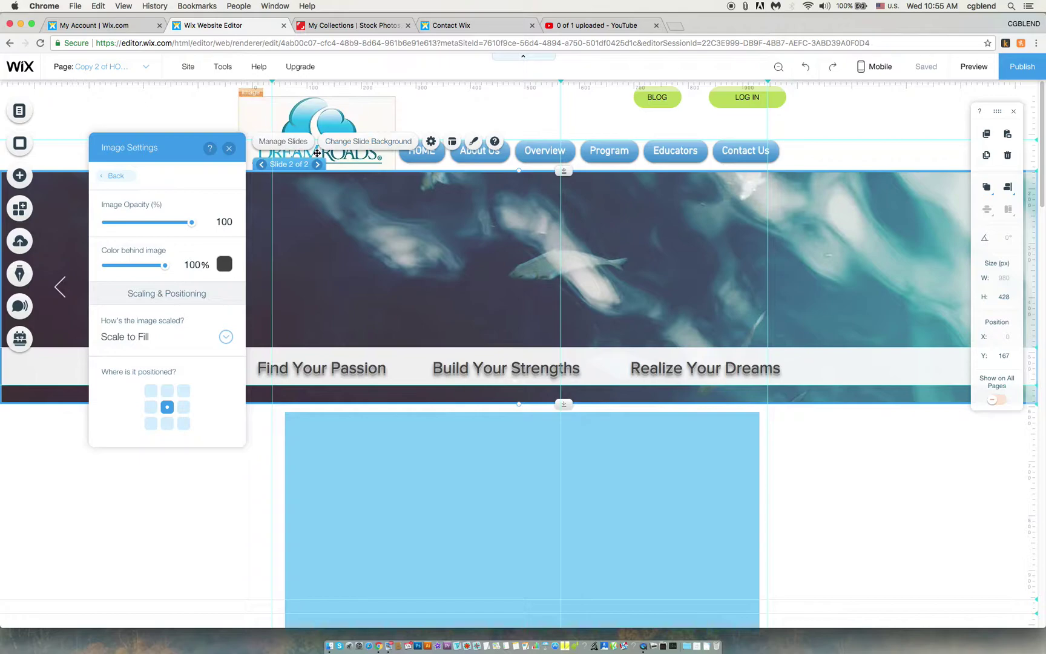
{"action": "left_click", "coordinate": [358, 143]}
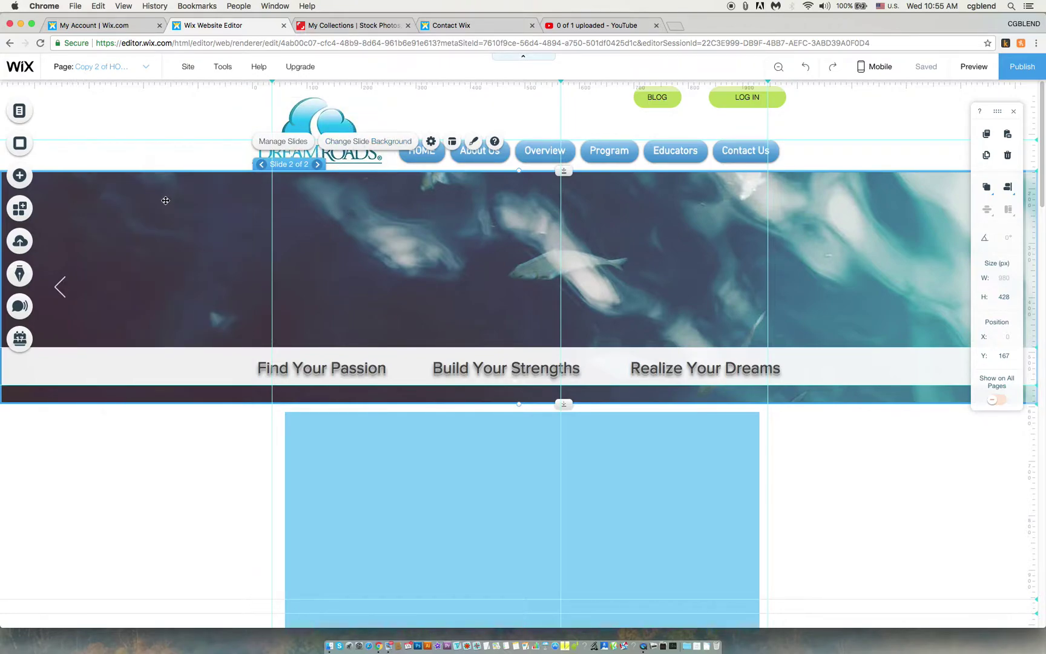
{"action": "left_click", "coordinate": [343, 141]}
{"action": "left_click", "coordinate": [162, 201]}
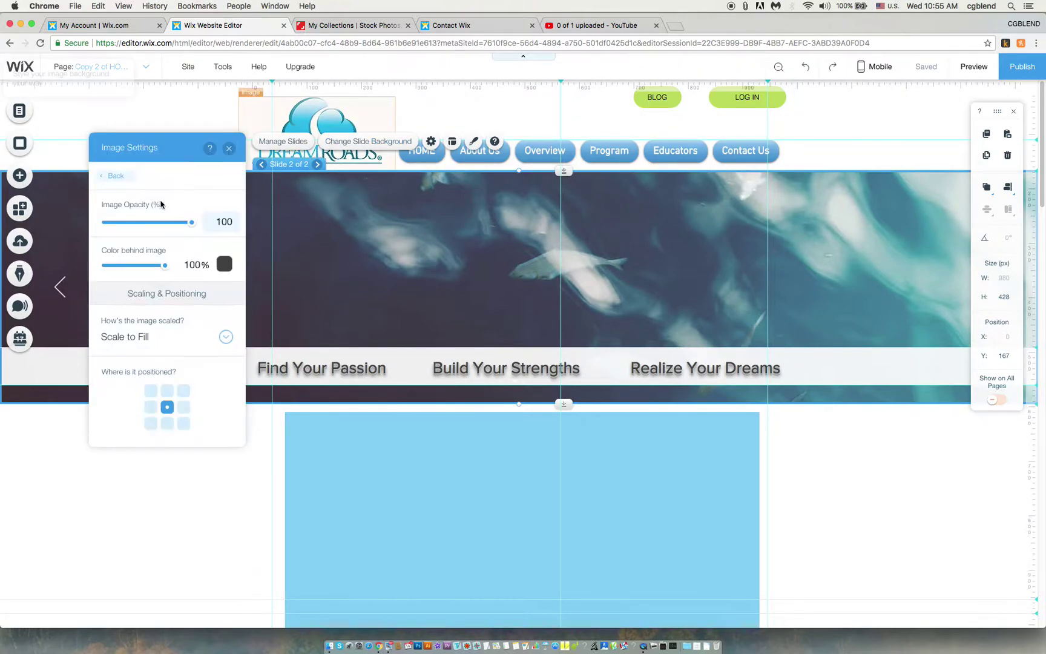
{"action": "left_click", "coordinate": [109, 175]}
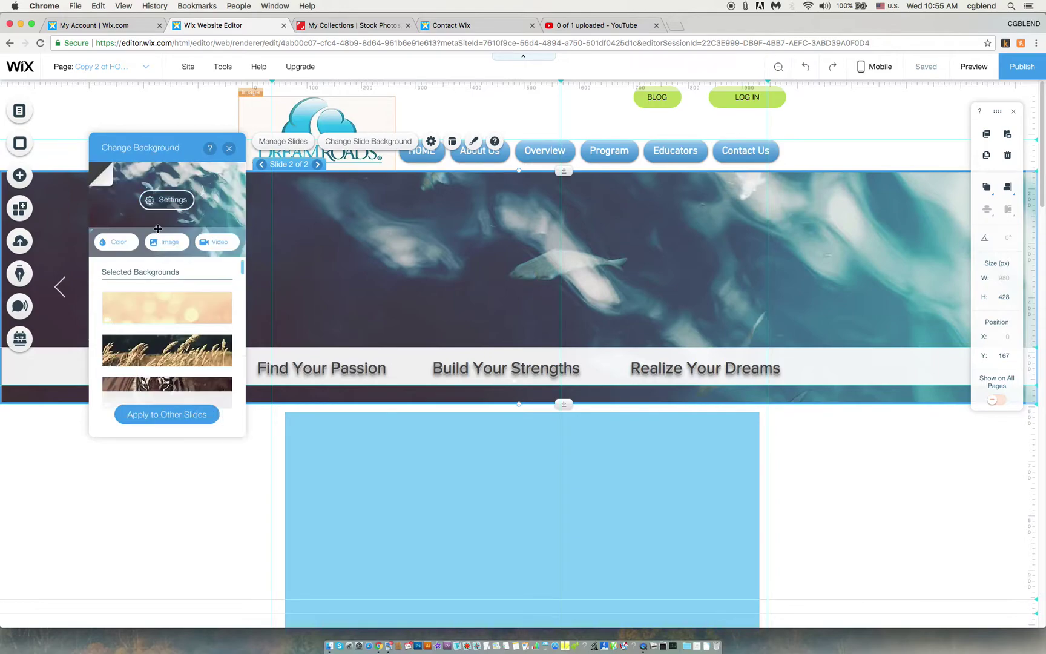
- Apply the free Business Meeting photo as slide 2's background
{"action": "left_click", "coordinate": [176, 243]}
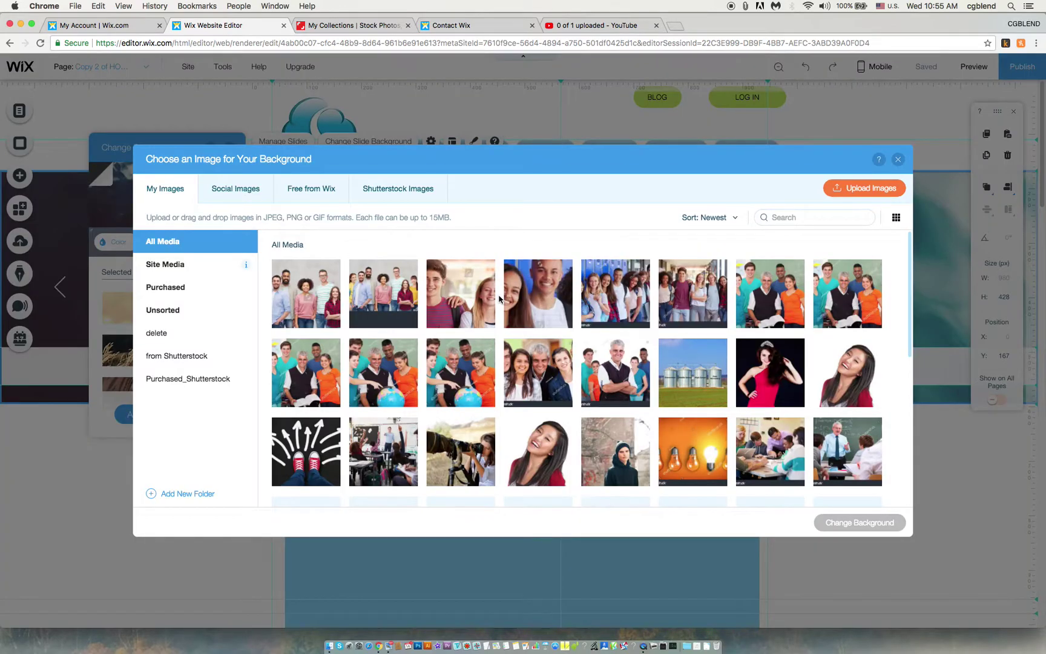
{"action": "left_click", "coordinate": [334, 193]}
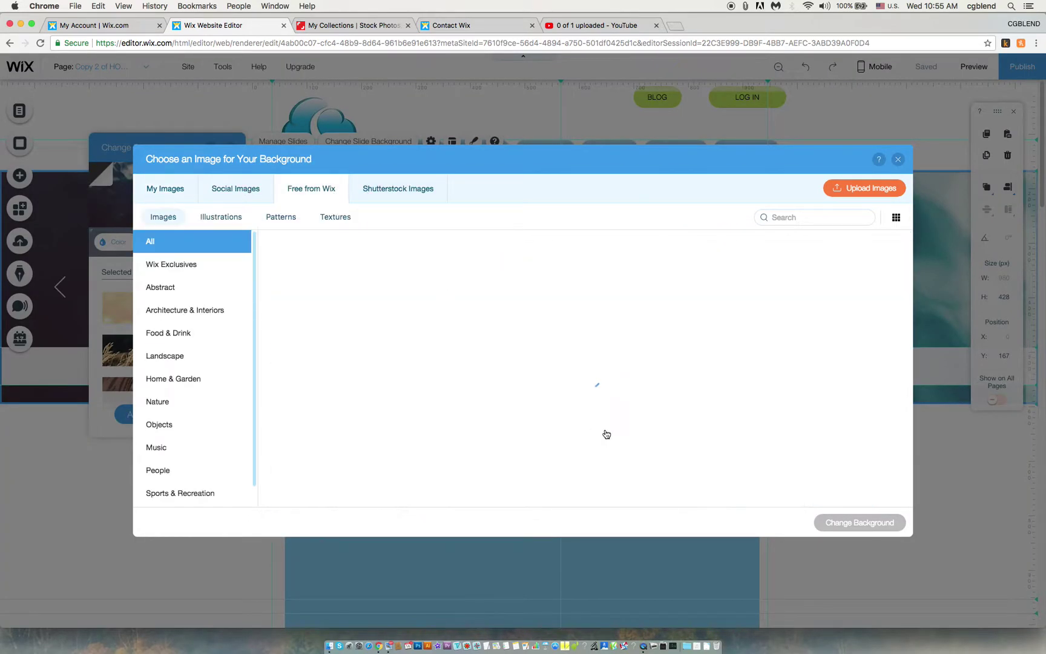
{"action": "scroll", "coordinate": [602, 406], "scroll_direction": "down", "scroll_amount": 10}
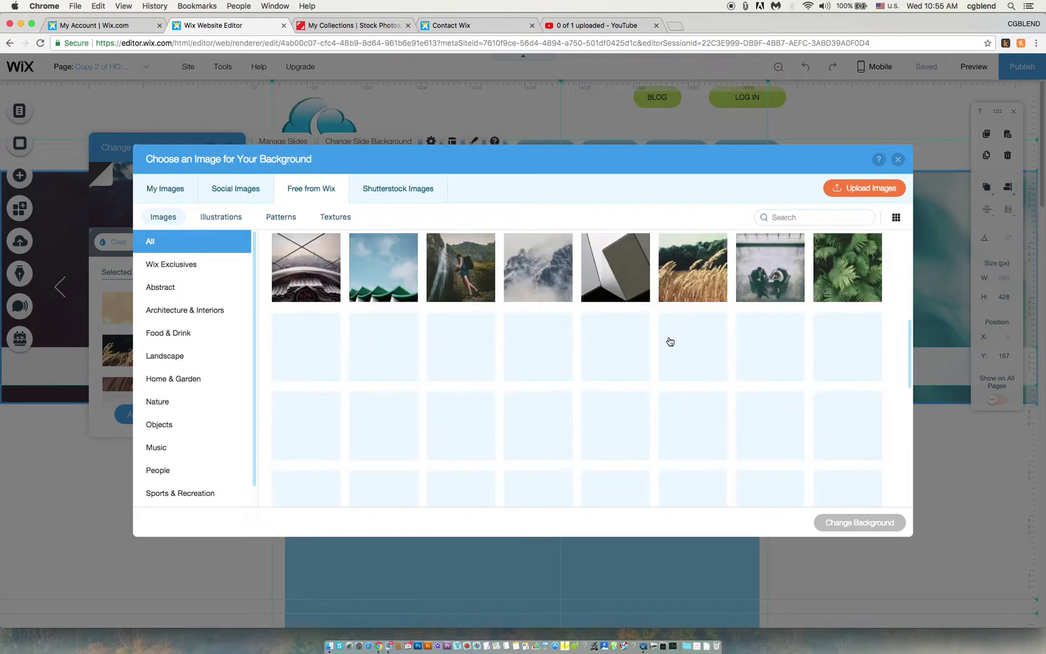
{"action": "left_click", "coordinate": [759, 279]}
{"action": "double_click", "coordinate": [759, 279]}
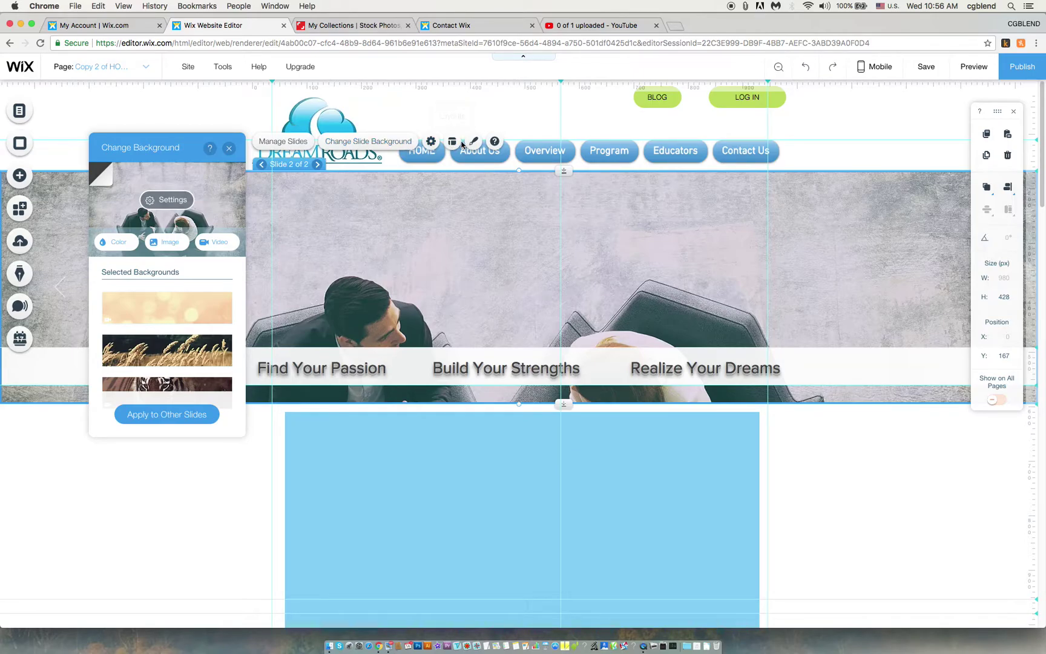
- Browse the free Wix and paid stock image collections for a photo to add
{"action": "left_click", "coordinate": [19, 178]}
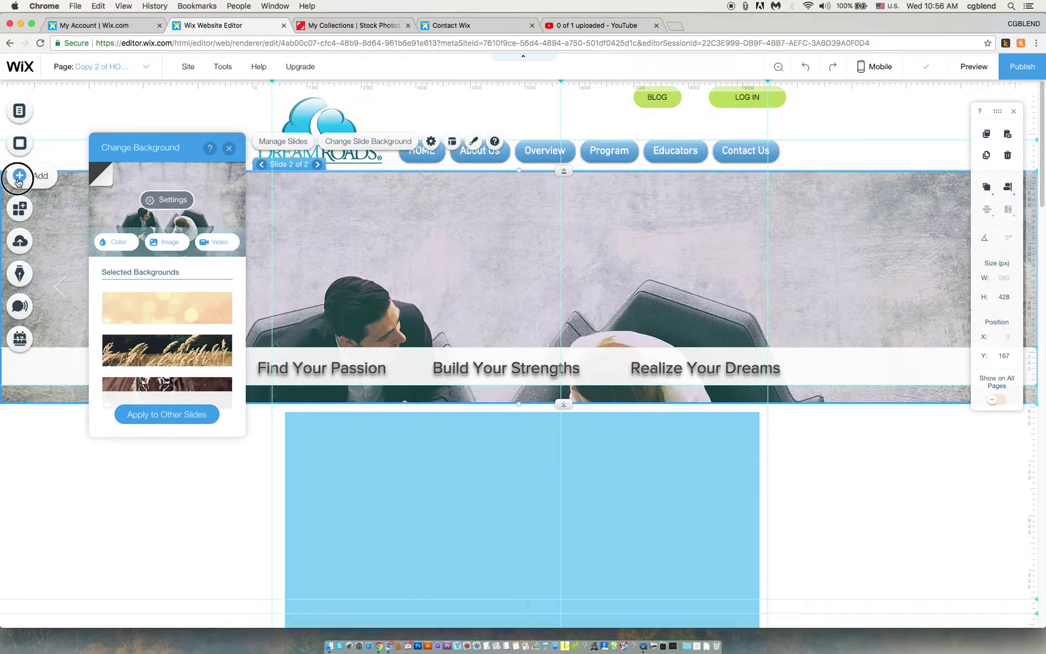
{"action": "mouse_move", "coordinate": [65, 134]}
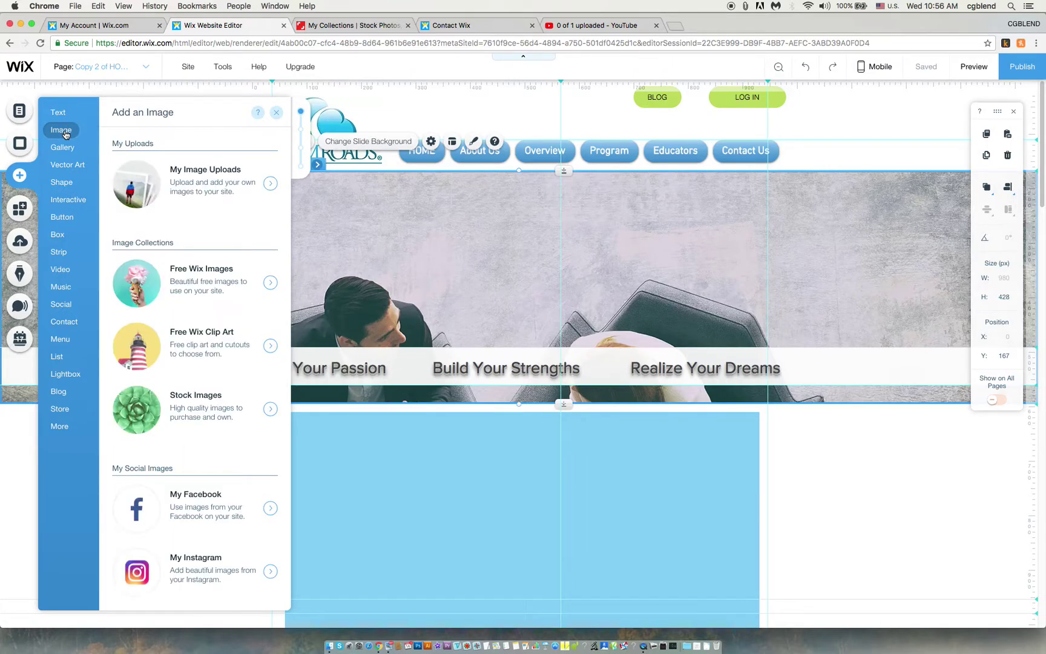
{"action": "left_click", "coordinate": [150, 183]}
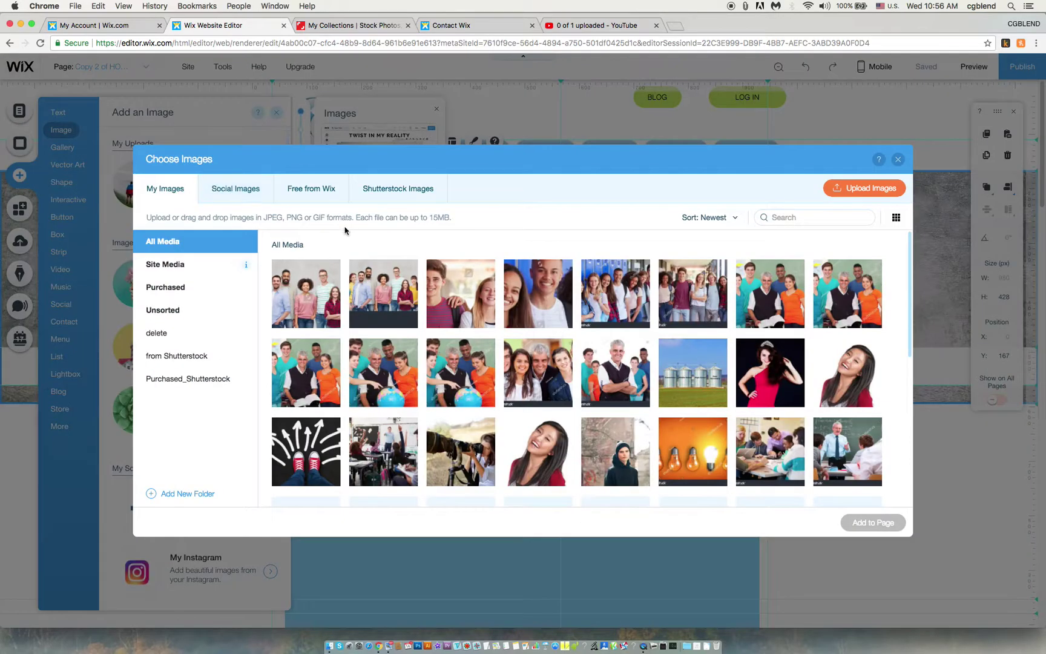
{"action": "left_click", "coordinate": [317, 188]}
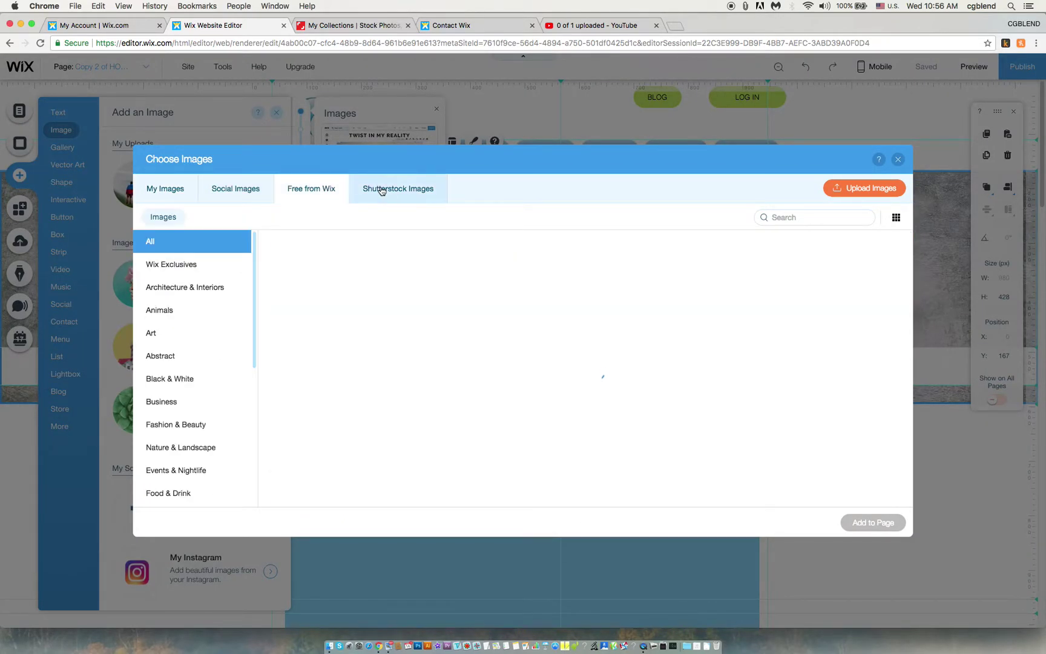
{"action": "left_click", "coordinate": [382, 189]}
{"action": "left_click", "coordinate": [329, 191]}
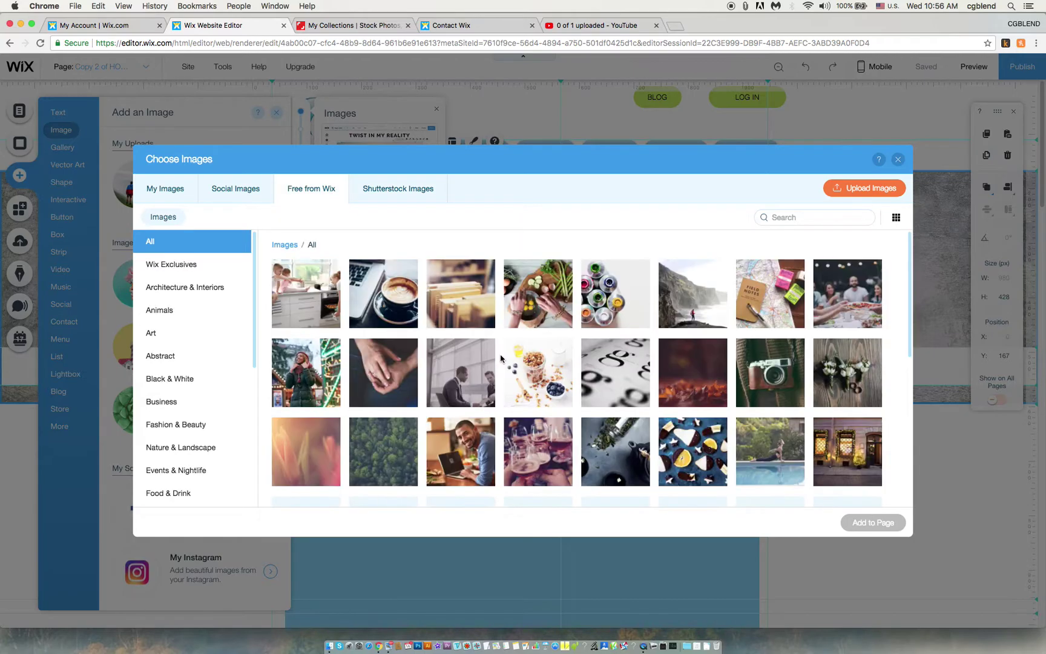
{"action": "scroll", "coordinate": [500, 359], "scroll_direction": "down", "scroll_amount": 5}
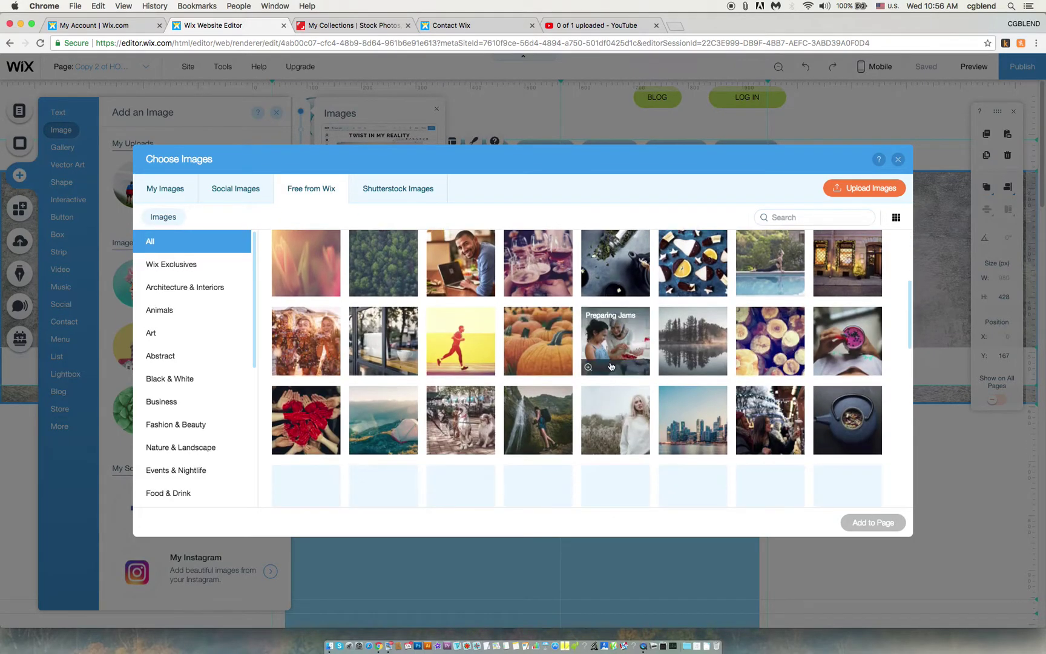
{"action": "scroll", "coordinate": [611, 366], "scroll_direction": "down", "scroll_amount": 7}
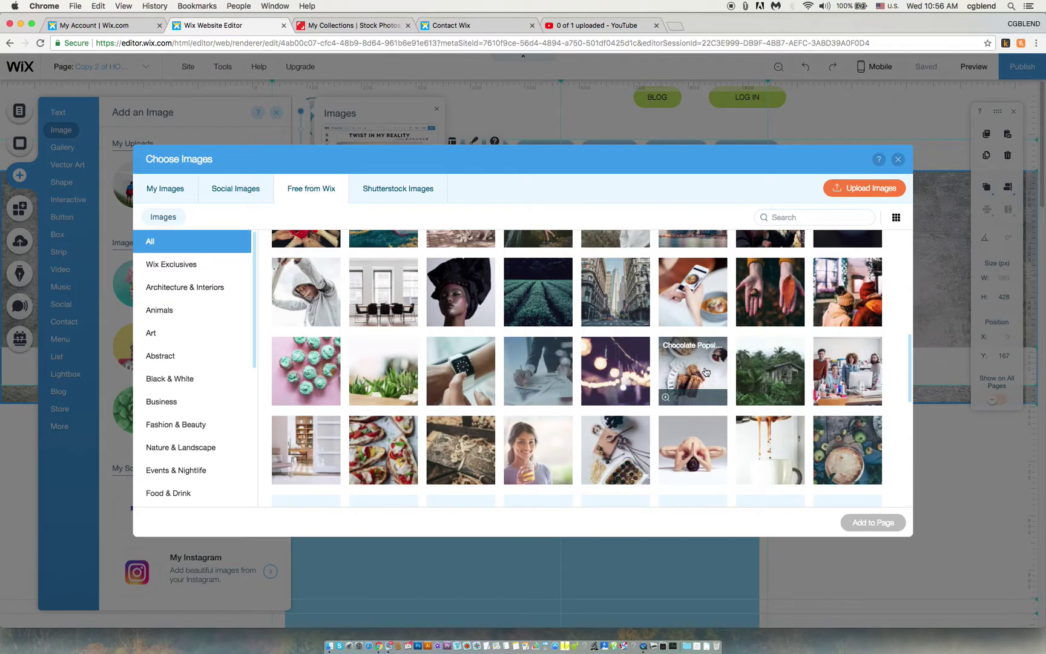
{"action": "scroll", "coordinate": [705, 371], "scroll_direction": "down", "scroll_amount": 5}
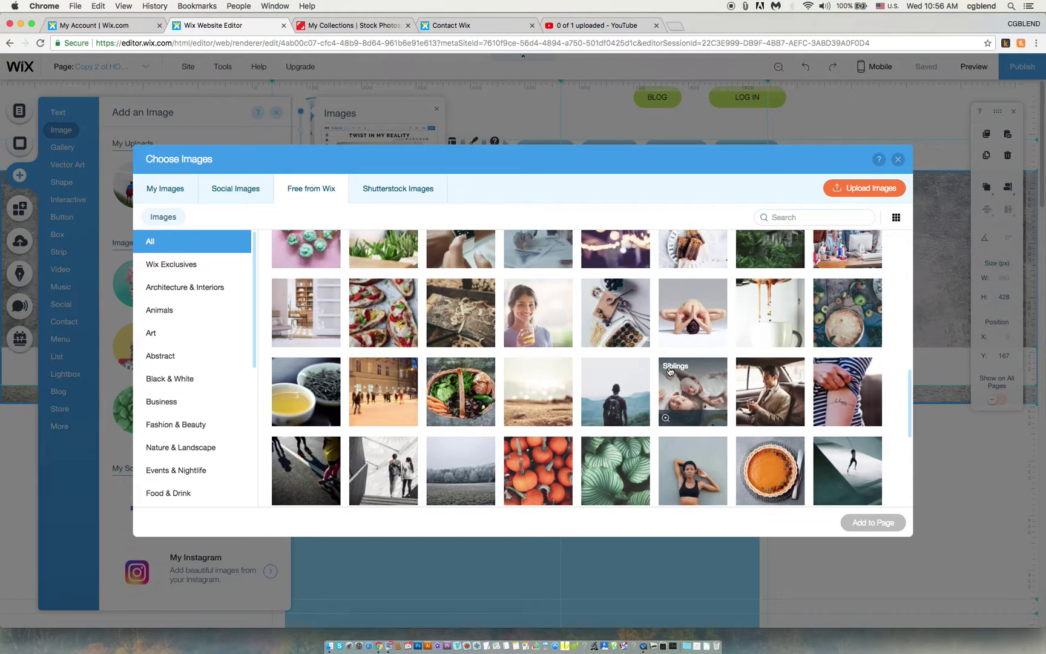
{"action": "scroll", "coordinate": [664, 373], "scroll_direction": "down", "scroll_amount": 3}
{"action": "scroll", "coordinate": [664, 372], "scroll_direction": "down", "scroll_amount": 6}
{"action": "scroll", "coordinate": [662, 363], "scroll_direction": "up", "scroll_amount": 15}
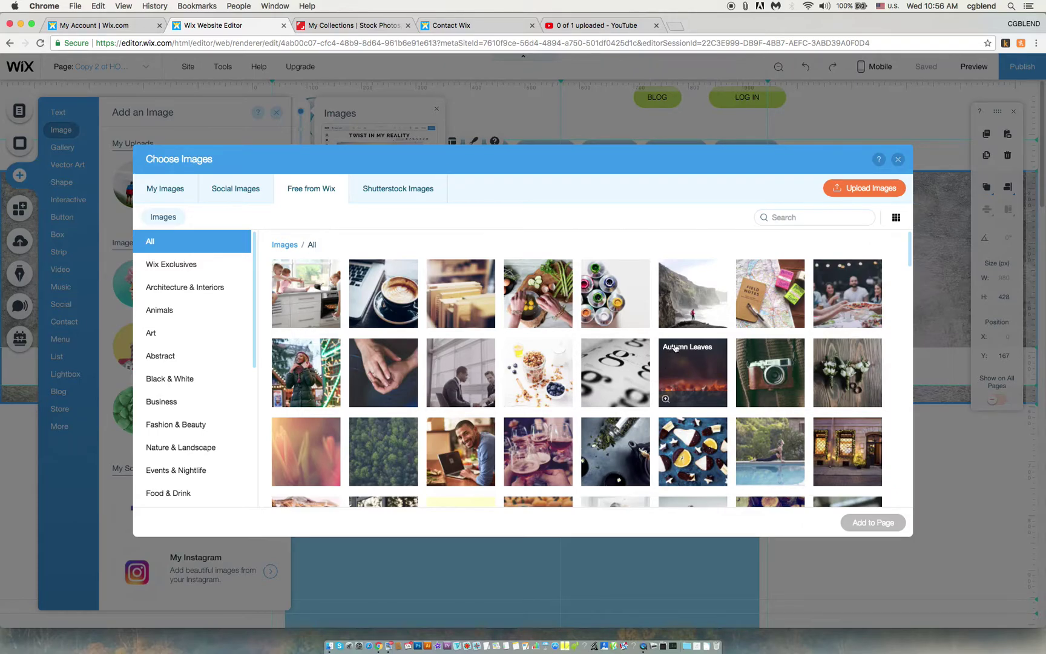
- Search 'meeting', add the In Meeting photo, and place it below the slideshow
{"action": "left_click", "coordinate": [793, 215]}
{"action": "type", "text": "meeting"}
{"action": "key", "text": "Return"}
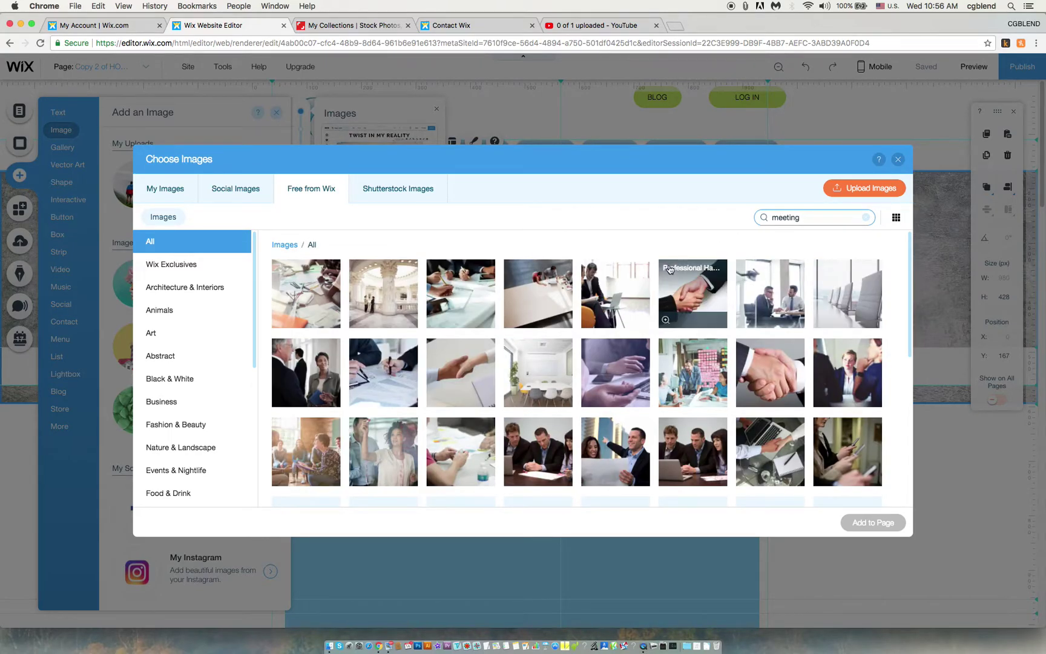
{"action": "double_click", "coordinate": [785, 297]}
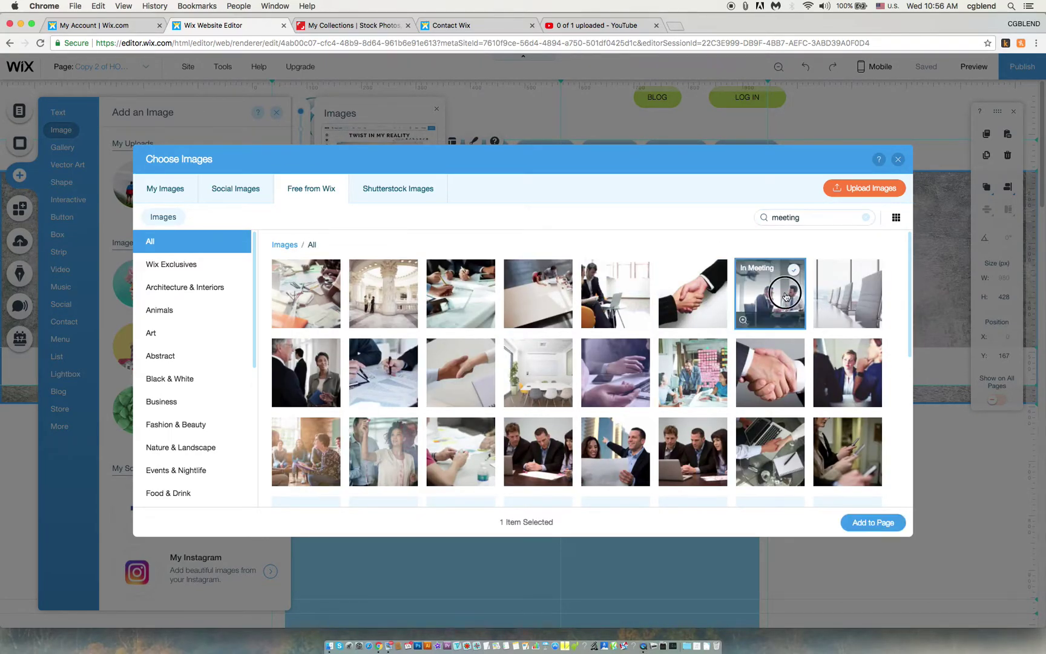
{"action": "left_click_drag", "start_coordinate": [483, 308], "coordinate": [113, 477]}
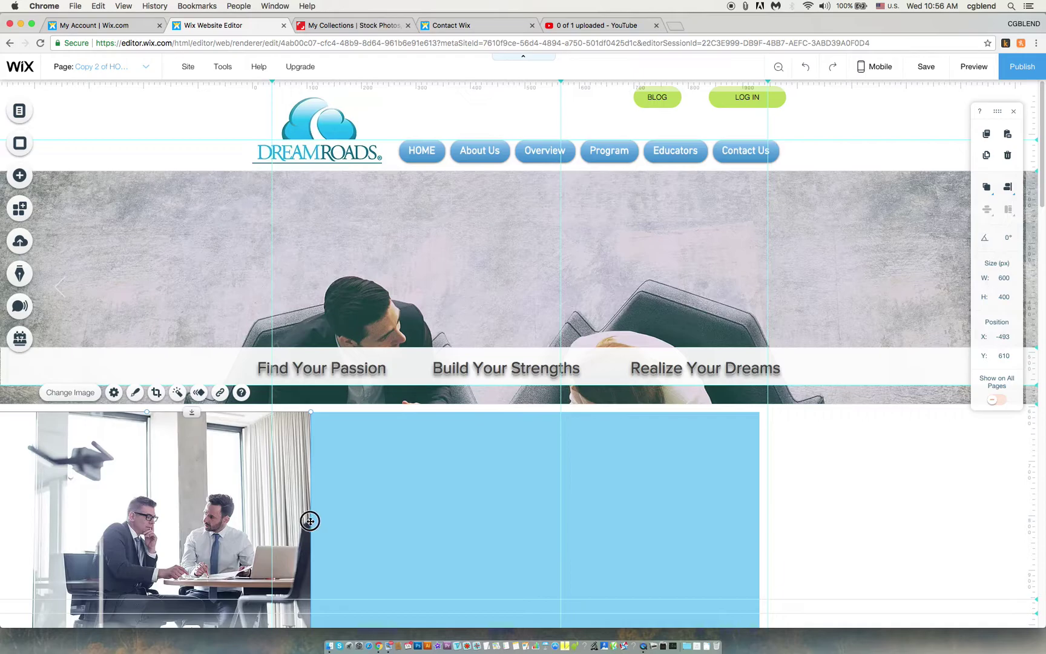
- Widen the In Meeting photo to nearly full page width, 1894 × 400 px
{"action": "left_click_drag", "start_coordinate": [309, 520], "coordinate": [1030, 506]}
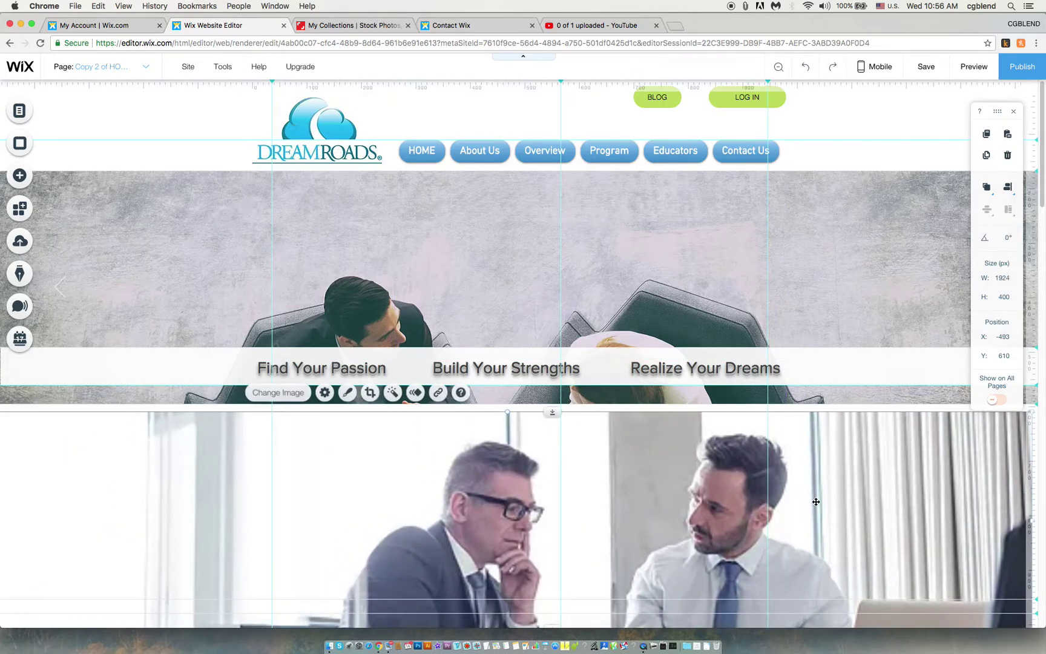
{"action": "scroll", "coordinate": [799, 493], "scroll_direction": "down", "scroll_amount": 5}
{"action": "scroll", "coordinate": [796, 496], "scroll_direction": "up", "scroll_amount": 4}
{"action": "scroll", "coordinate": [793, 497], "scroll_direction": "up", "scroll_amount": 2}
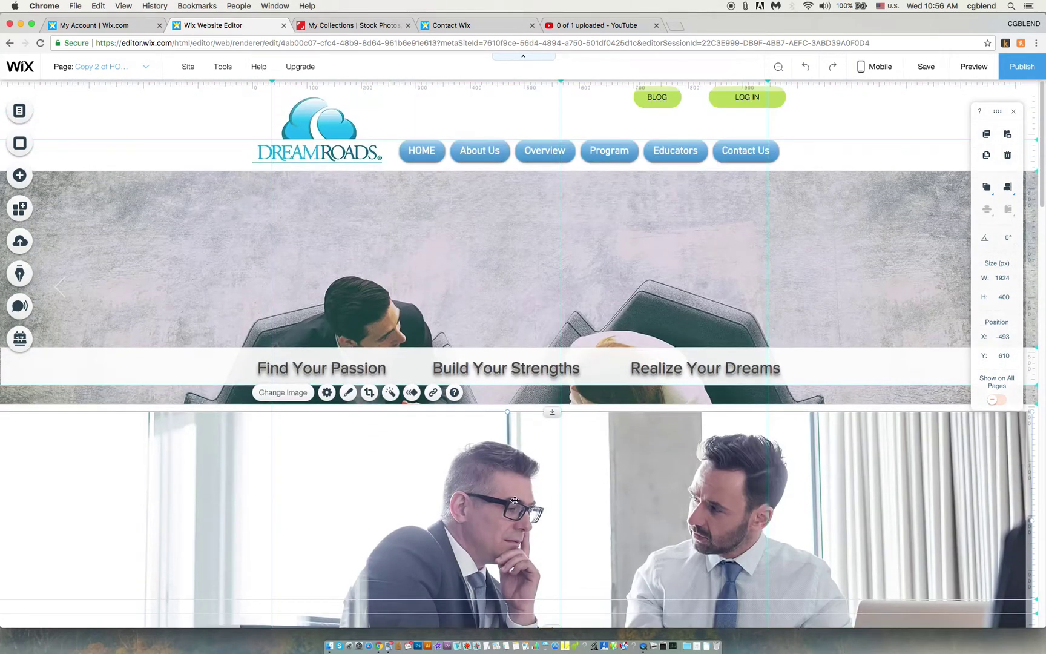
- Crop the photo, shifting it inside the frame so the two businessmen show
{"action": "left_click", "coordinate": [367, 392]}
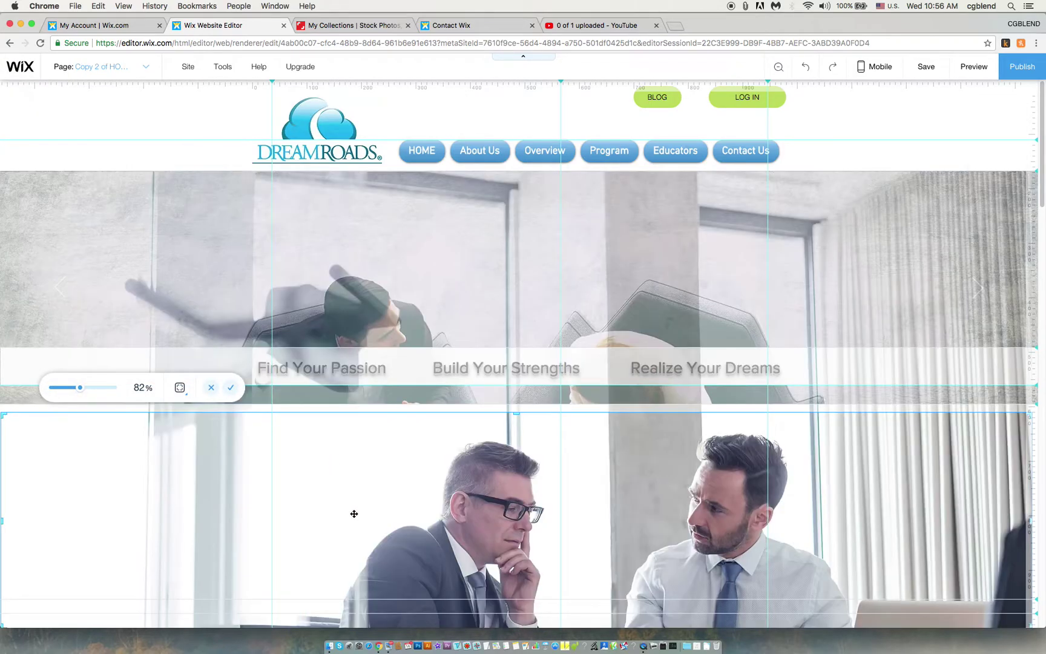
{"action": "mouse_move", "coordinate": [352, 511]}
{"action": "left_mouse_down"}
{"action": "mouse_move", "coordinate": [327, 400]}
{"action": "mouse_move", "coordinate": [338, 543]}
{"action": "mouse_move", "coordinate": [336, 472]}
{"action": "mouse_move", "coordinate": [331, 509]}
{"action": "left_mouse_up"}
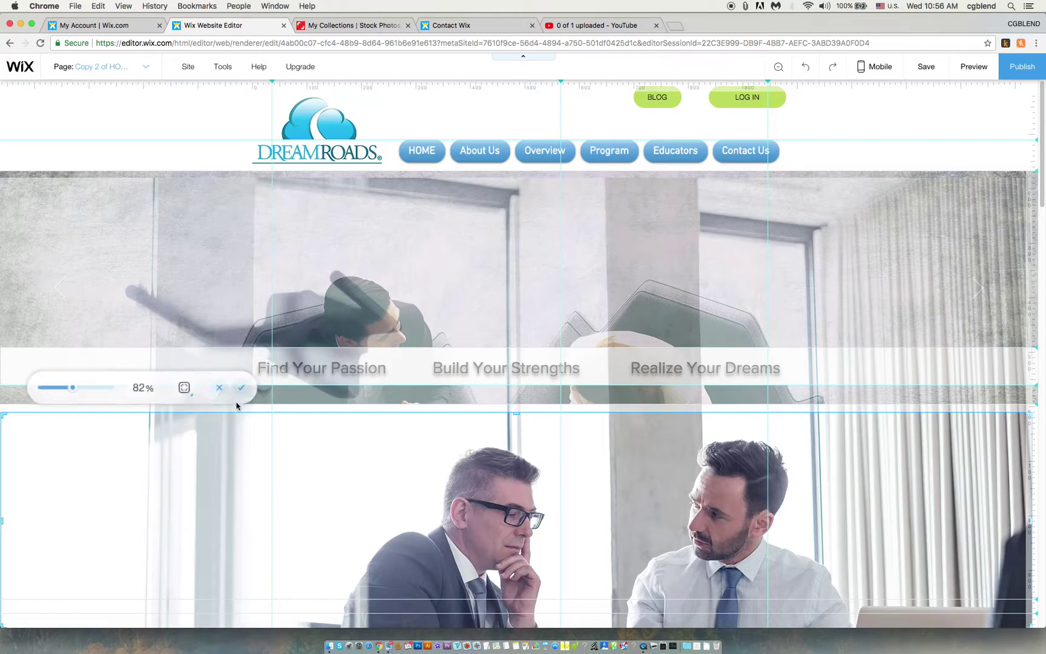
{"action": "left_click_drag", "start_coordinate": [284, 465], "coordinate": [261, 484]}
{"action": "left_click", "coordinate": [228, 392]}
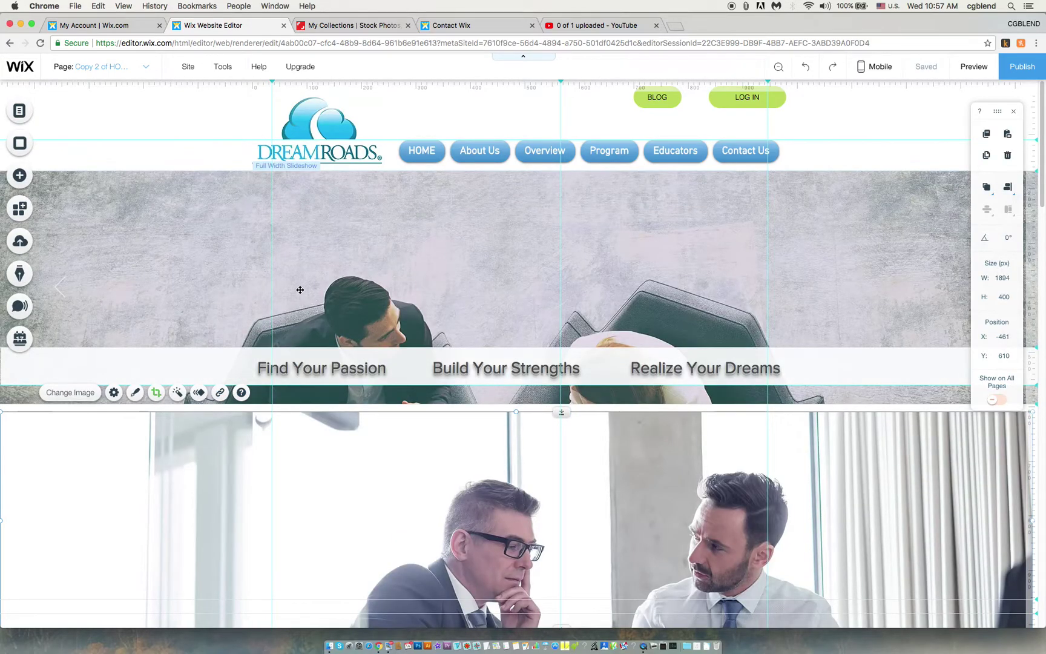
- Replace the wide photo below the slideshow with the paint-bottles image
{"action": "left_click", "coordinate": [333, 260]}
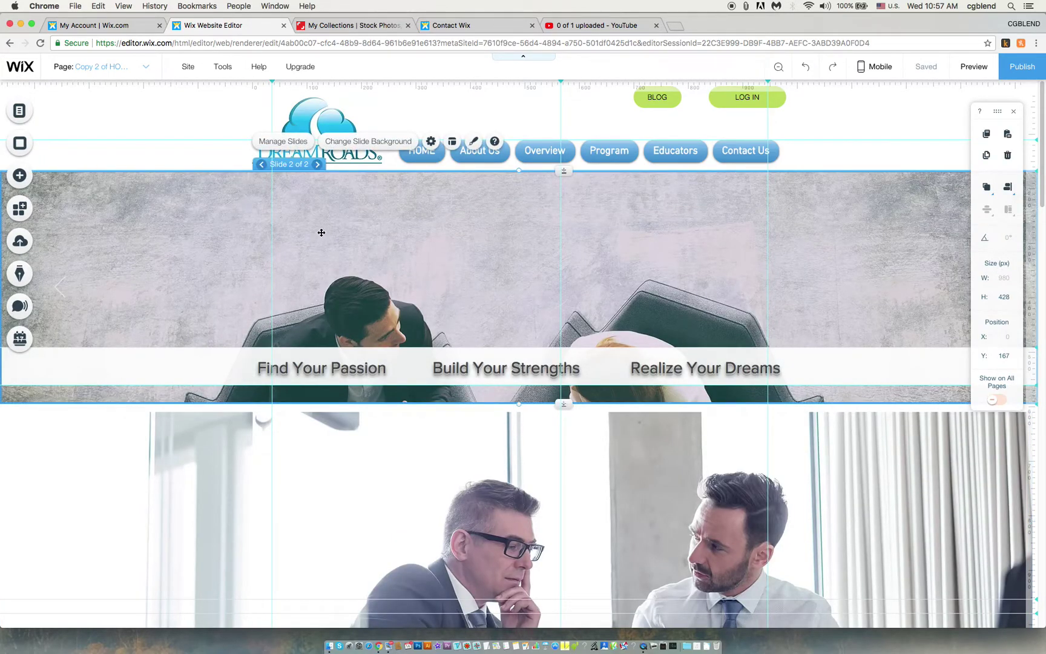
{"action": "left_click", "coordinate": [345, 452]}
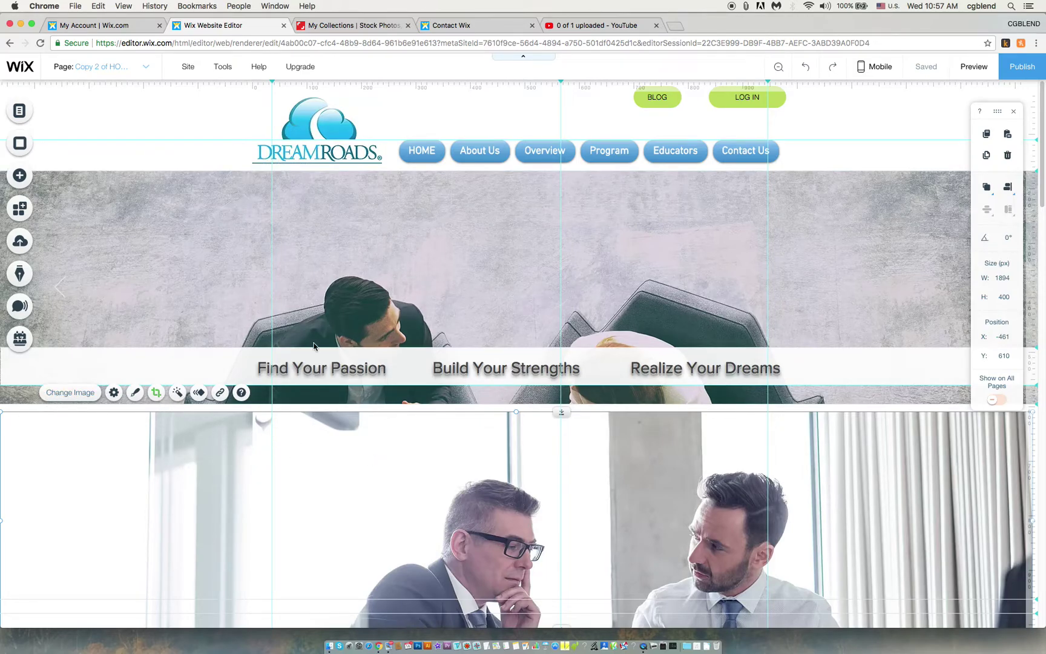
{"action": "left_click", "coordinate": [63, 393]}
{"action": "double_click", "coordinate": [618, 286]}
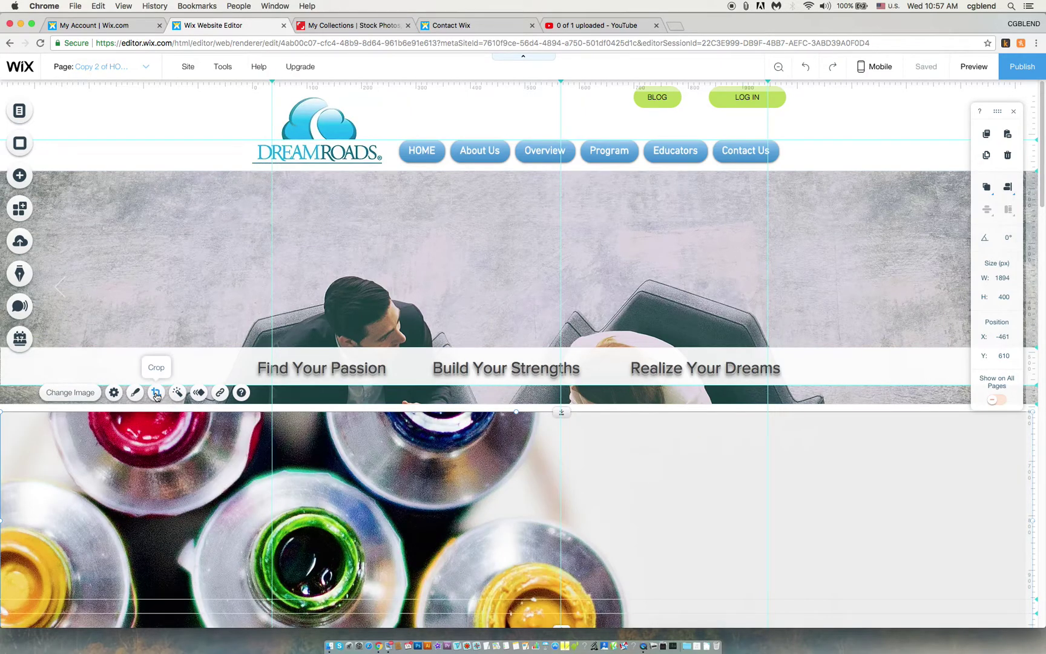
- Crop and reposition the paint-bottles photo within its 1894 × 400 frame at 79% zoom
{"action": "left_click", "coordinate": [156, 392]}
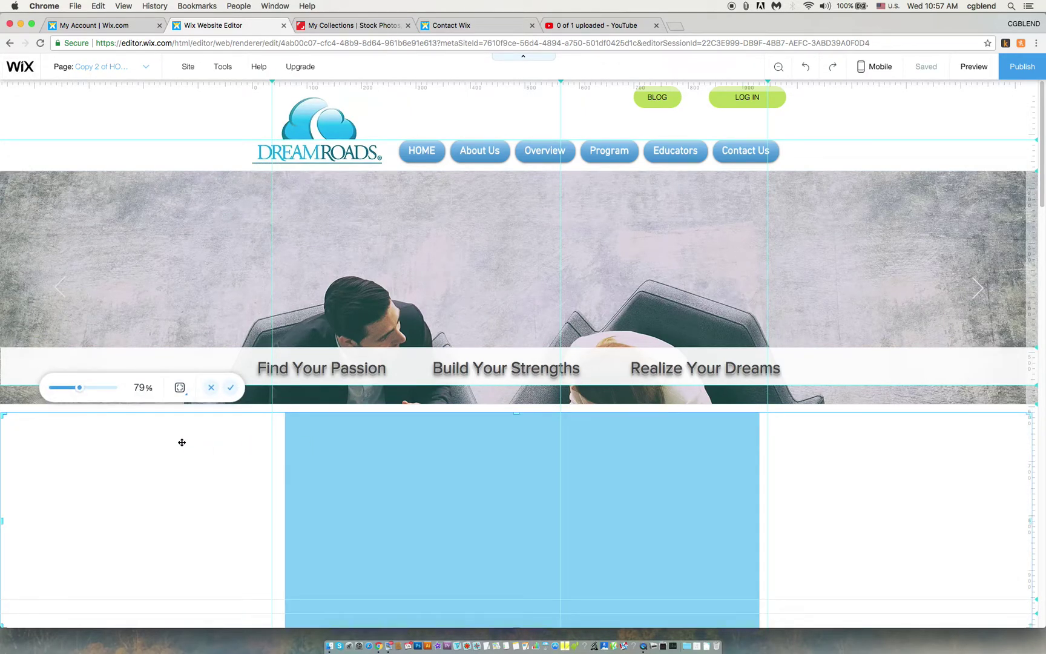
{"action": "left_click_drag", "start_coordinate": [179, 438], "coordinate": [194, 466]}
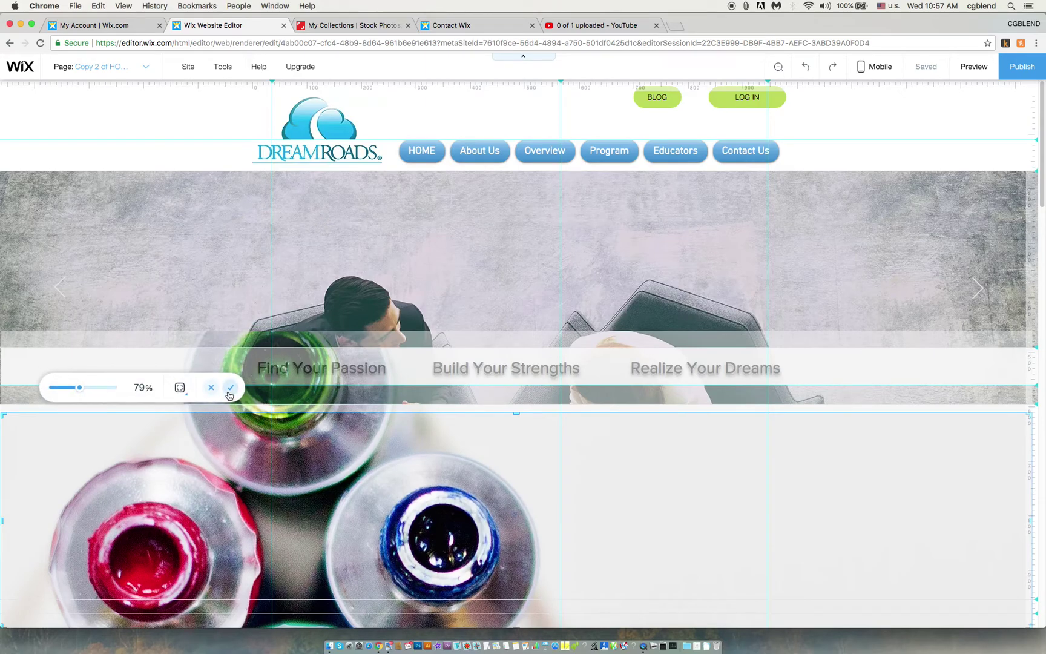
{"action": "left_click", "coordinate": [231, 387]}
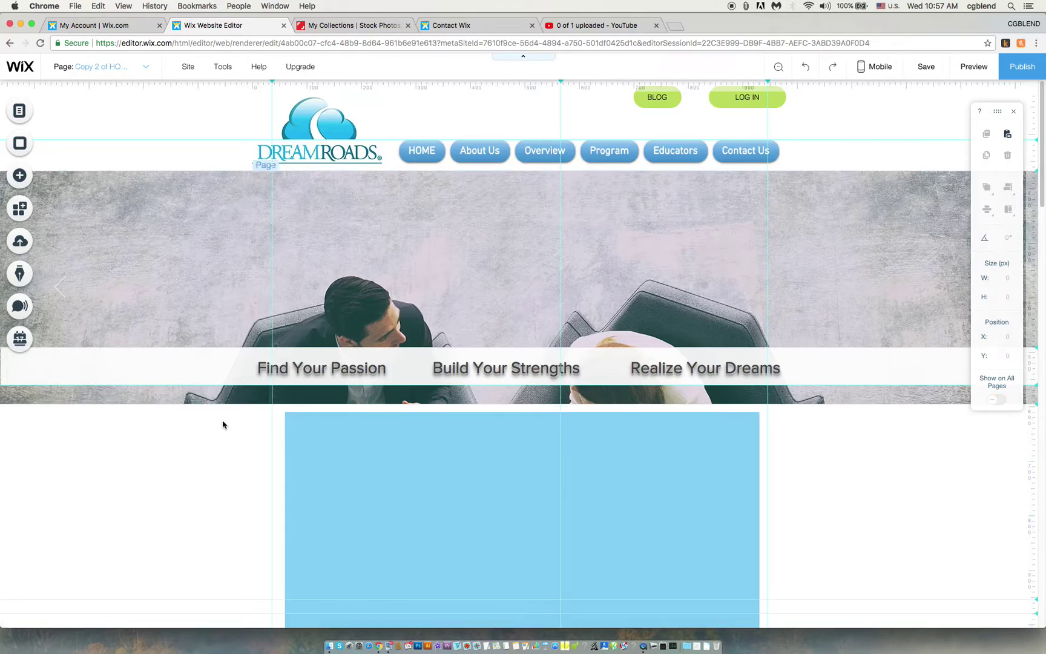
- Try other anchor positions for slide 2's Business Meeting background, then leave it centred
{"action": "left_click", "coordinate": [300, 239]}
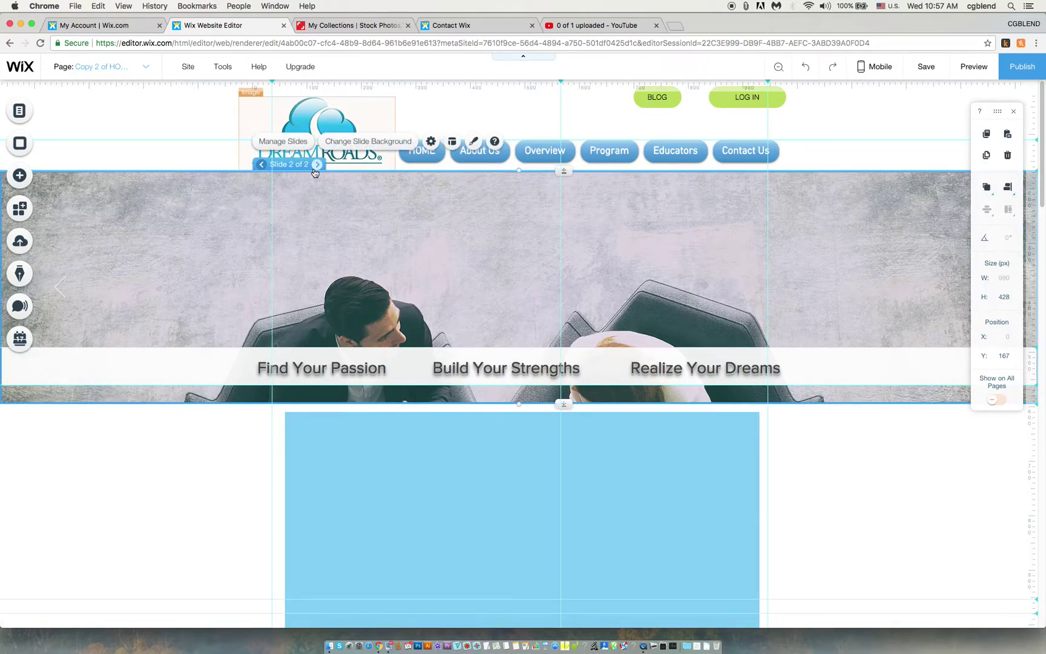
{"action": "left_click", "coordinate": [347, 145]}
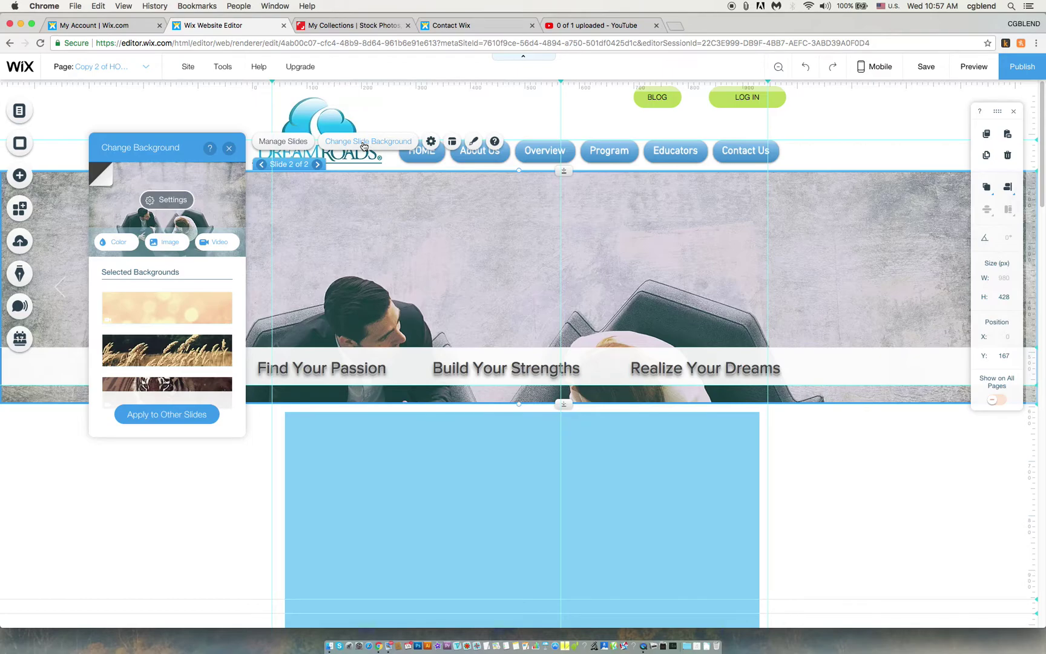
{"action": "left_click", "coordinate": [168, 202]}
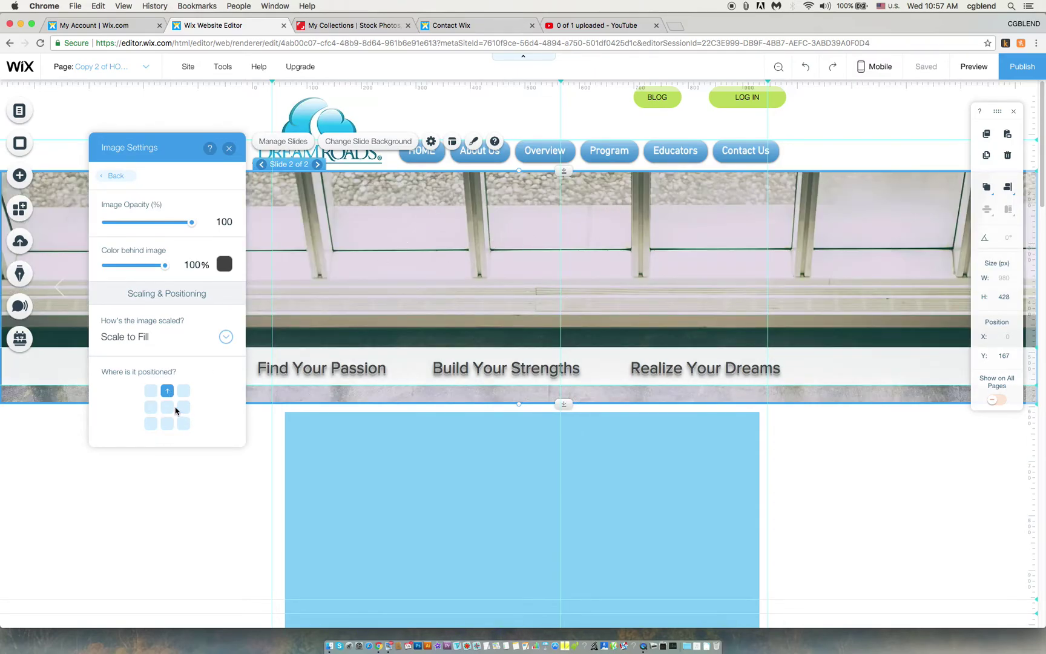
{"action": "left_click", "coordinate": [167, 408]}
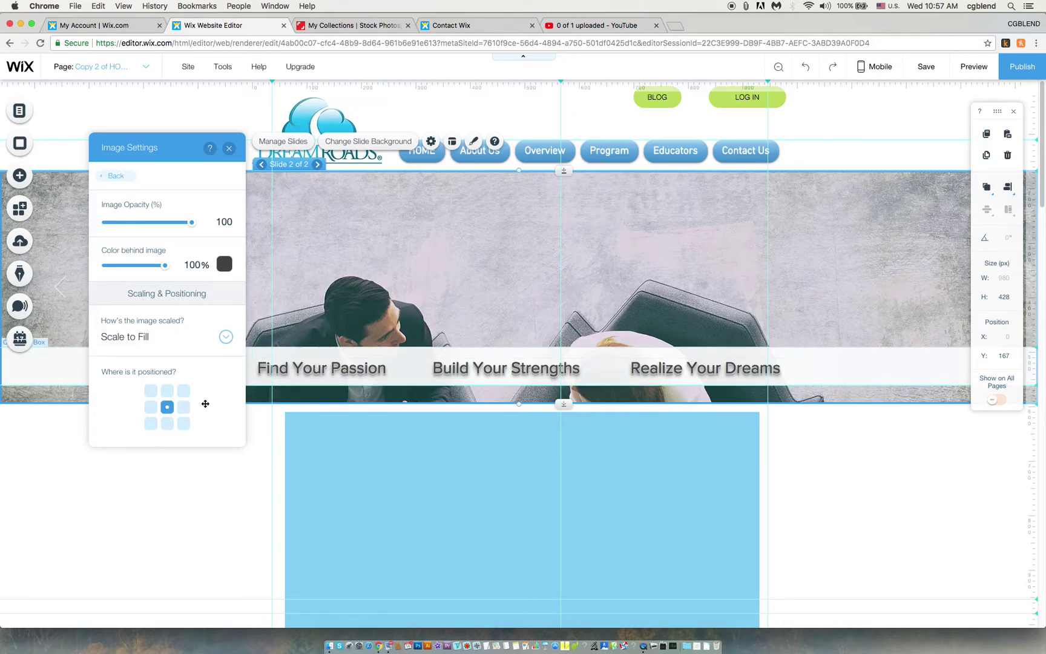
{"action": "left_click", "coordinate": [169, 425]}
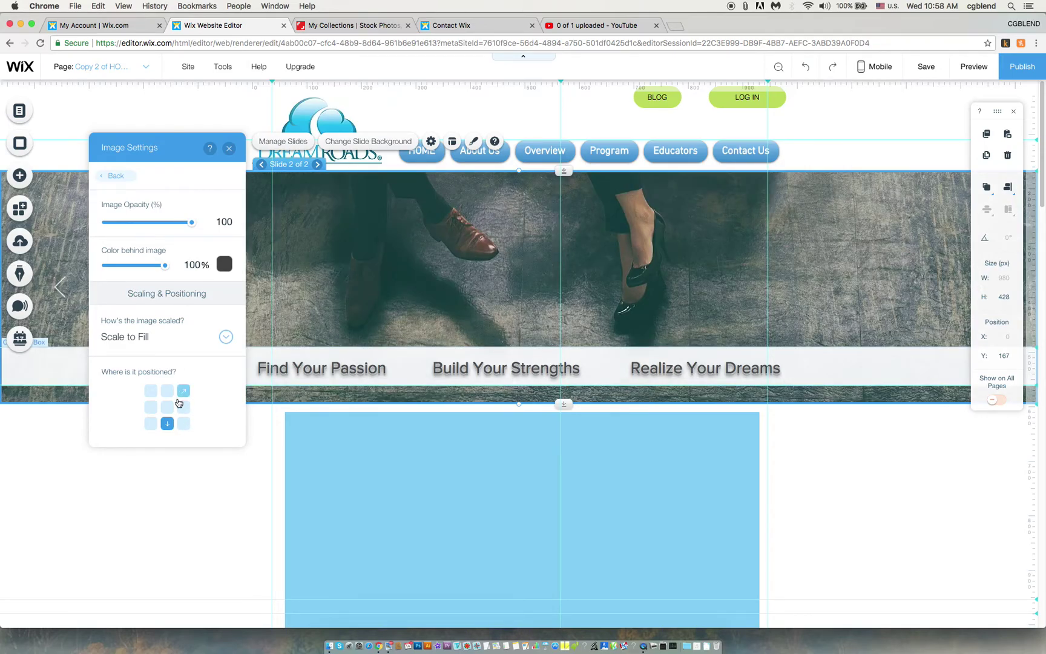
{"action": "left_click", "coordinate": [167, 407]}
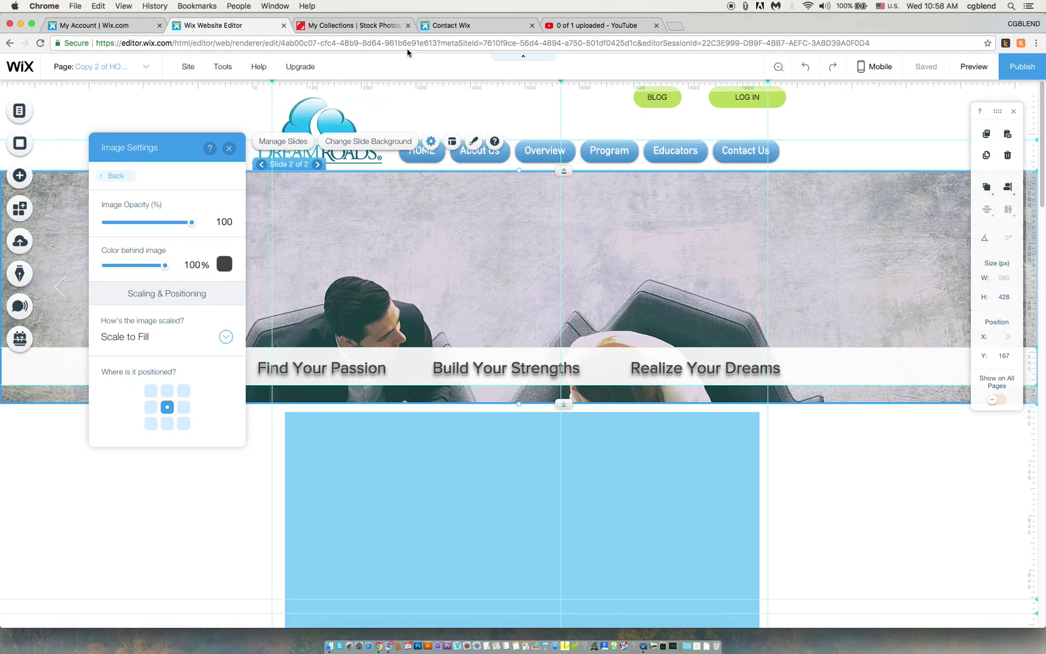
{"action": "left_click", "coordinate": [376, 29]}
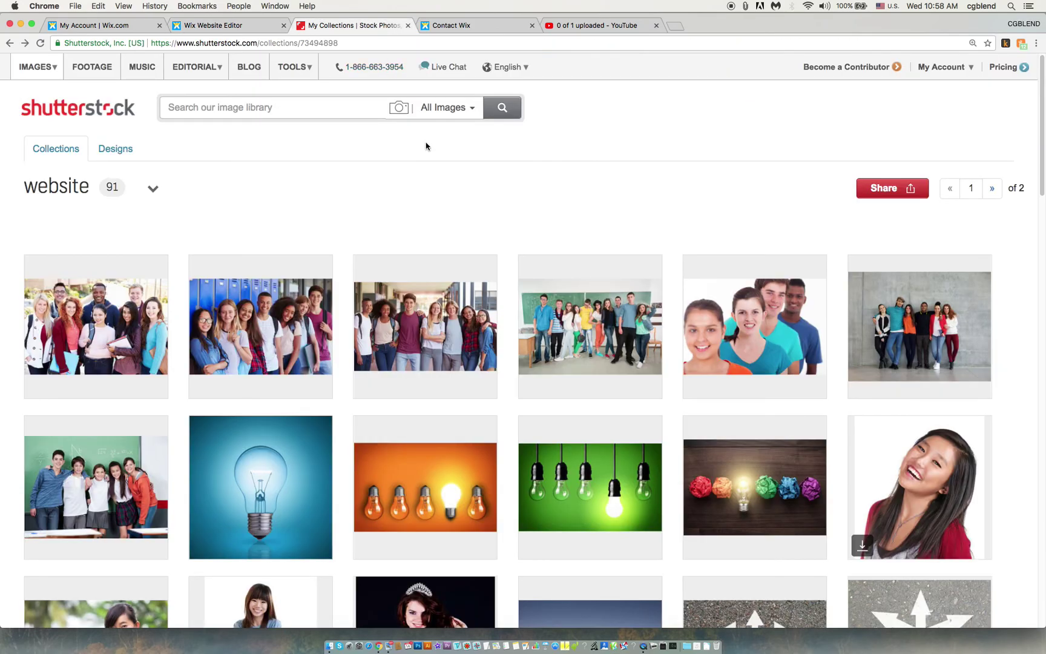
{"action": "left_click", "coordinate": [245, 26]}
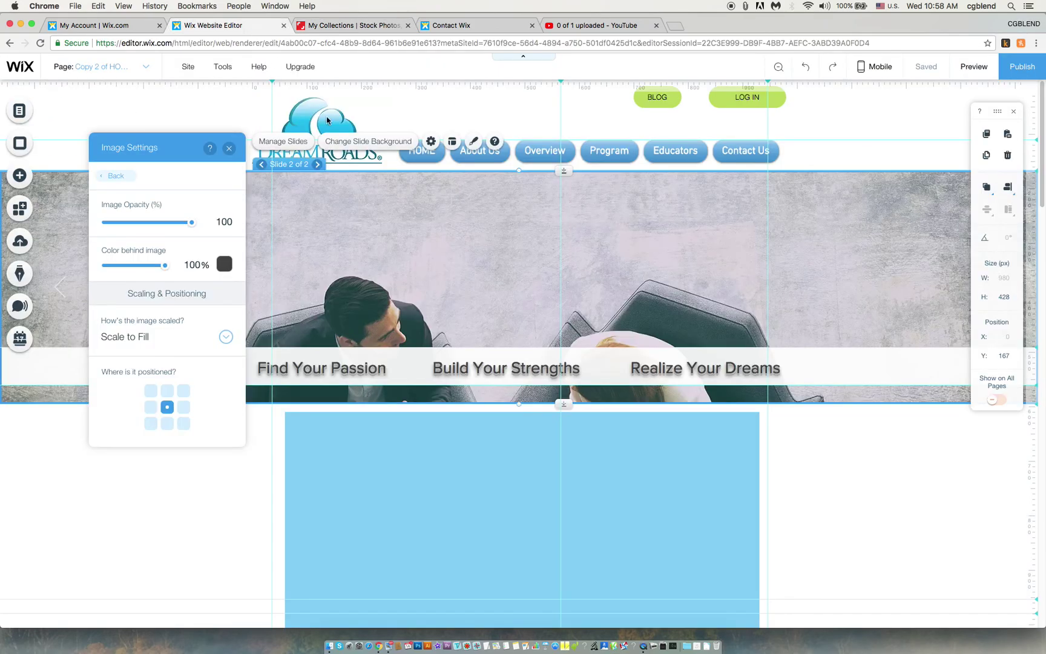